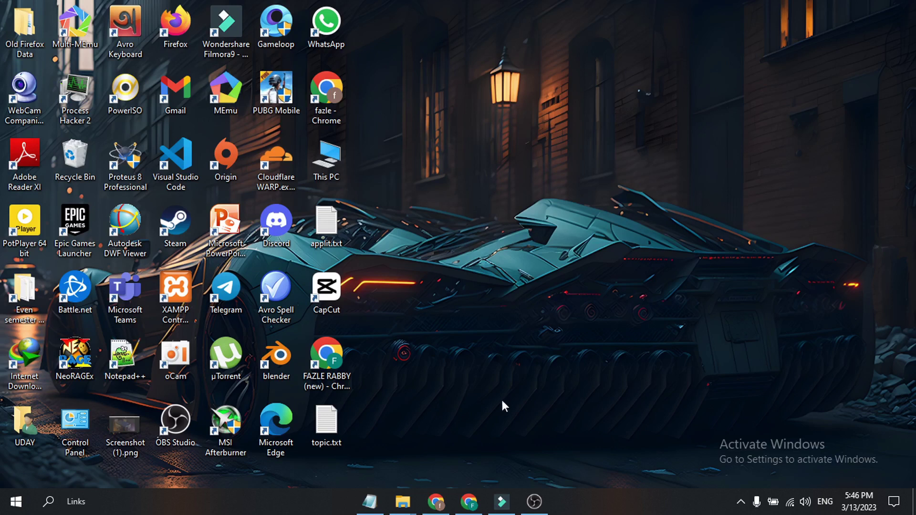
Bring up the Chrome window that has the shots.so tab open
click(469, 501)
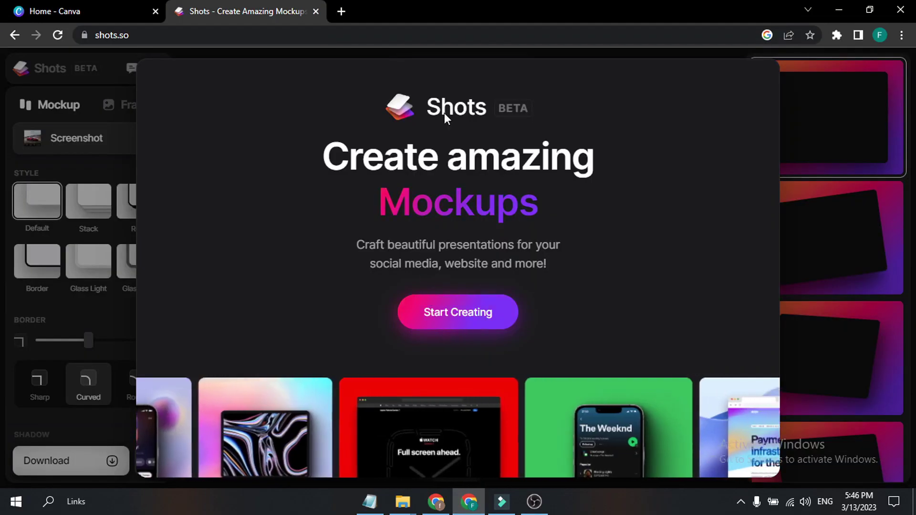
Scroll through the Shots welcome page, then choose Start Creating to enter the mockup editor
click(136, 38)
click(137, 42)
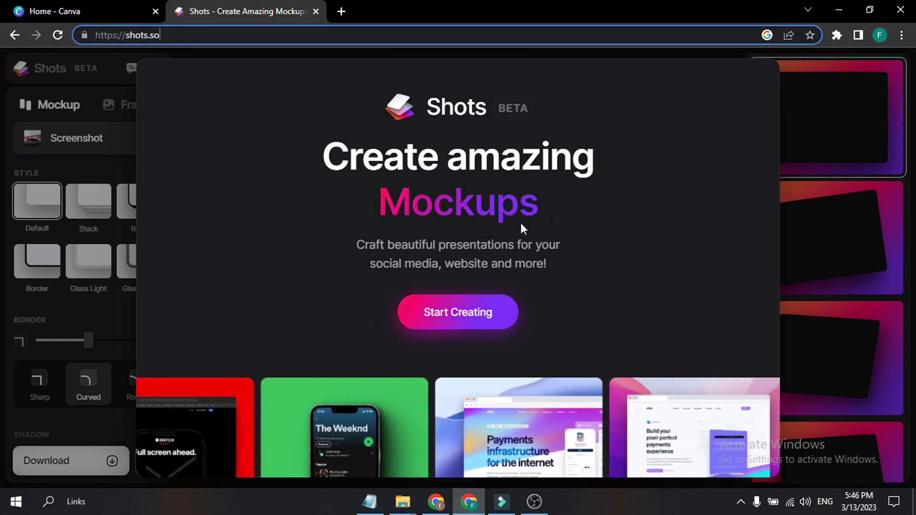
scroll(524, 305, down, 4)
scroll(523, 313, down, 3)
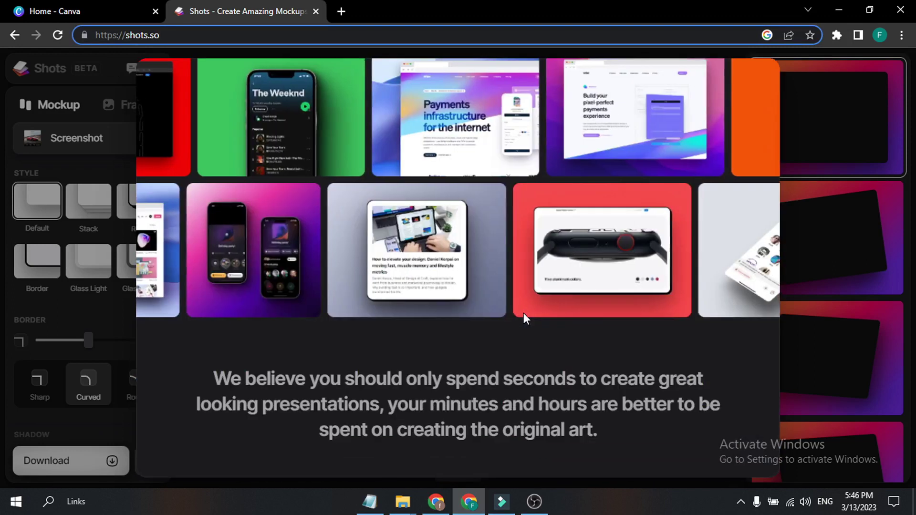
scroll(523, 314, up, 1)
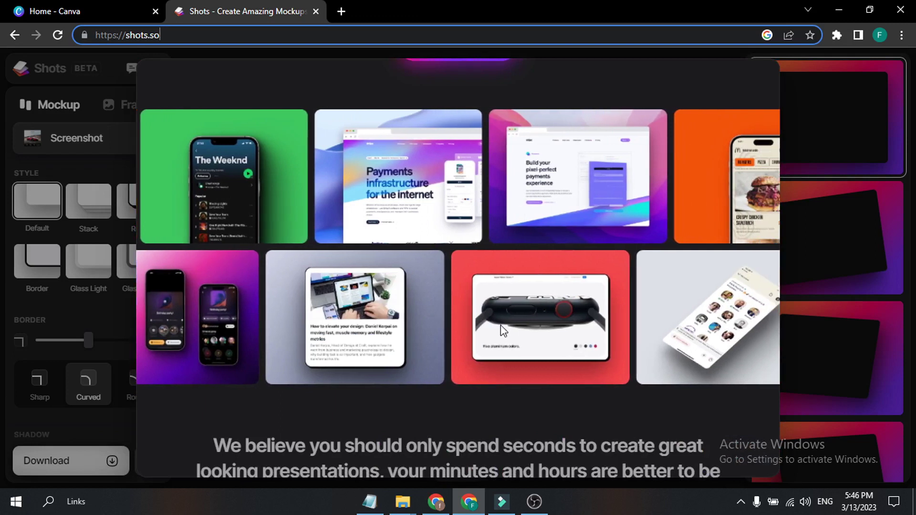
scroll(500, 325, up, 4)
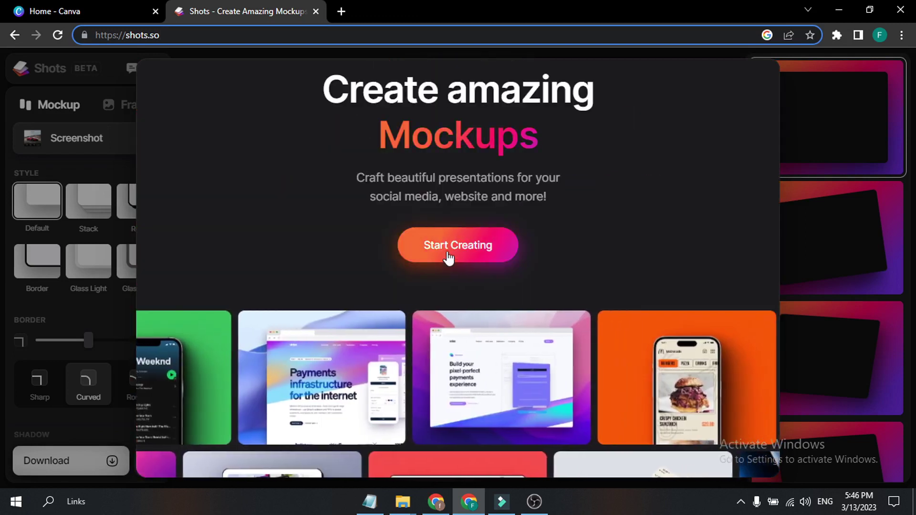
click(448, 260)
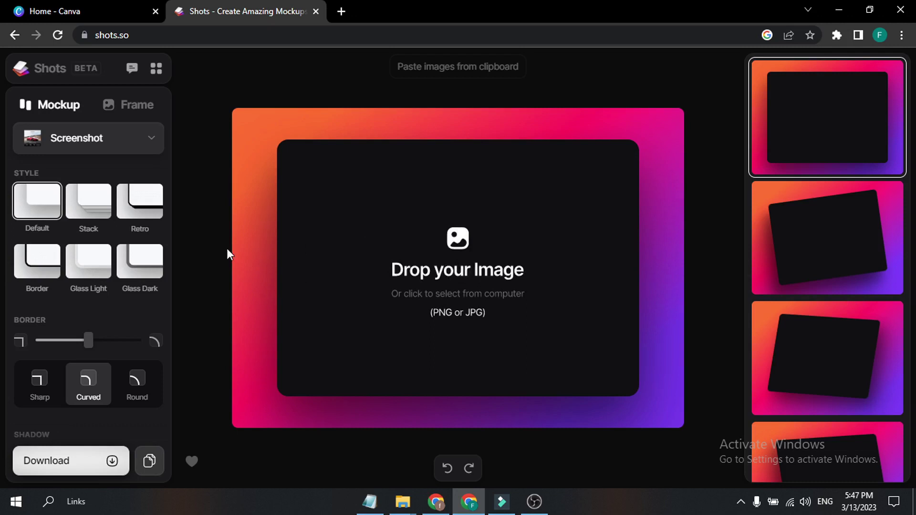
Try the tilted second and third presets, then settle on a flat preset layout
scroll(110, 228, down, 8)
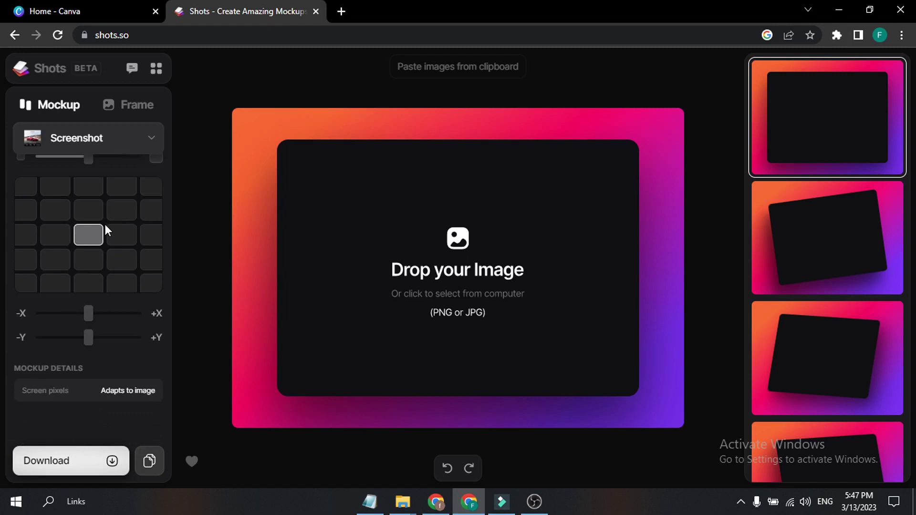
scroll(105, 224, up, 8)
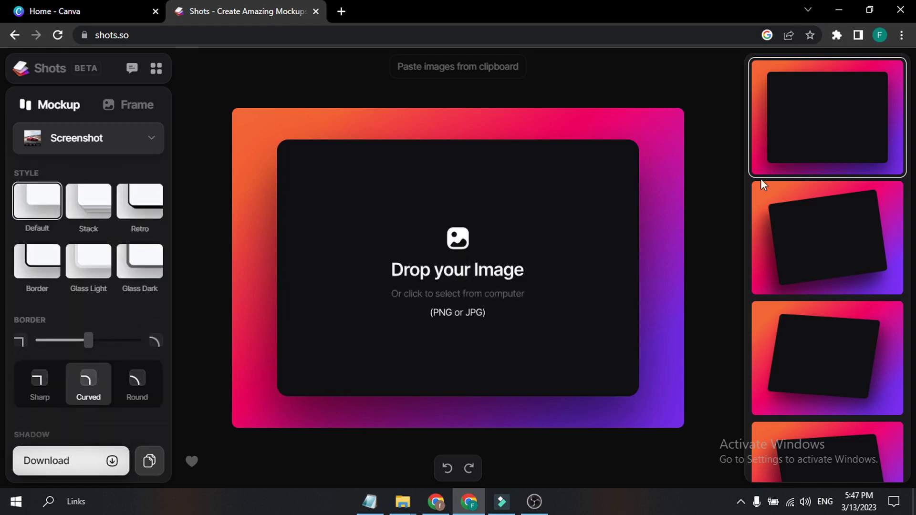
click(786, 238)
click(810, 329)
scroll(811, 356, down, 5)
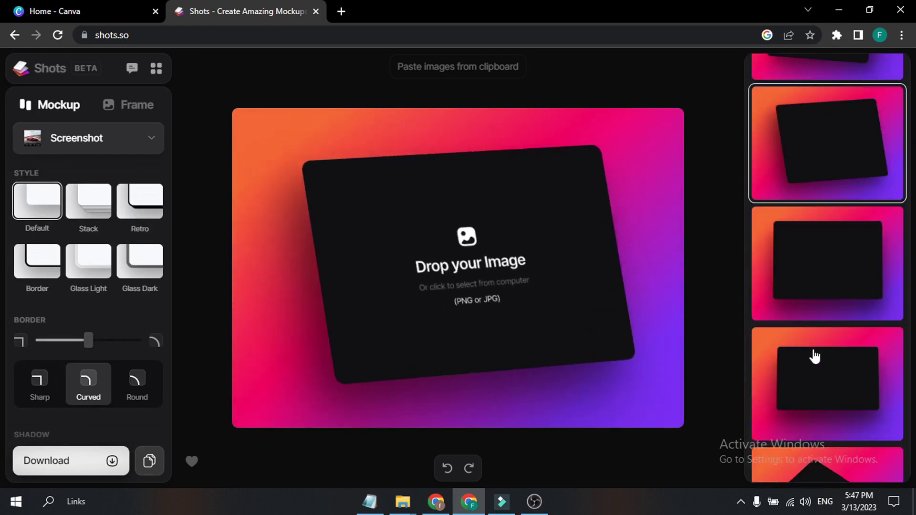
click(814, 363)
scroll(772, 352, down, 5)
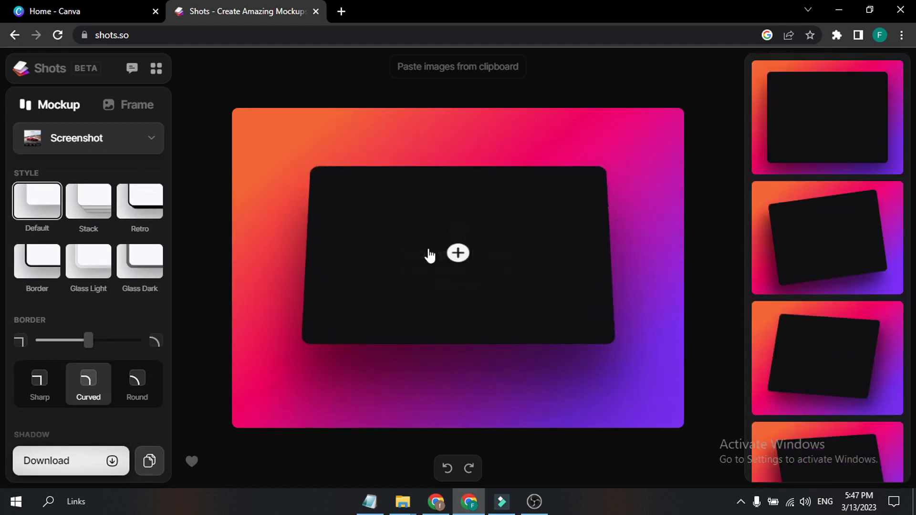
Load the anime city painting PNG from Downloads and apply the first flat preset
click(458, 254)
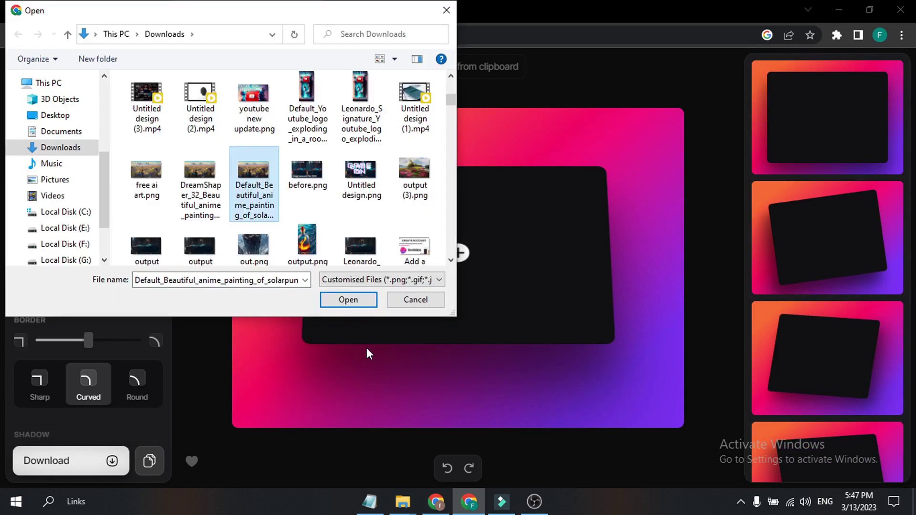
click(348, 299)
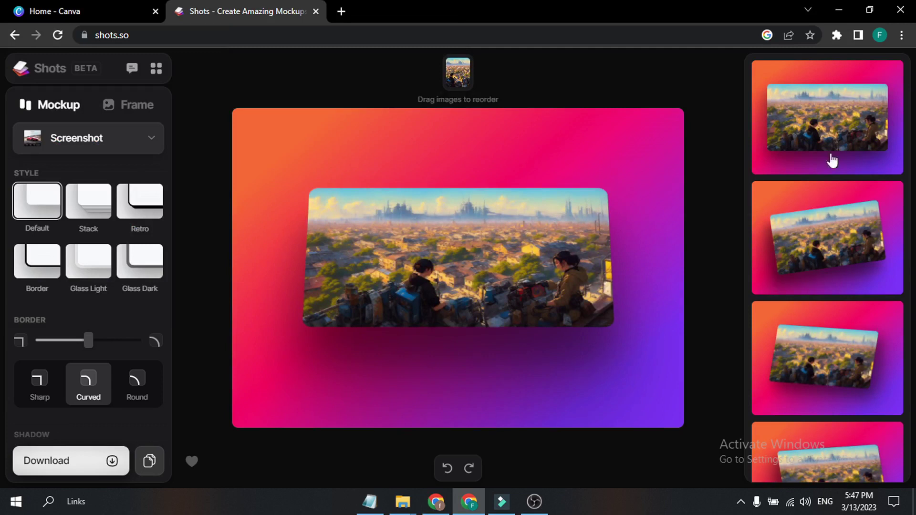
click(832, 137)
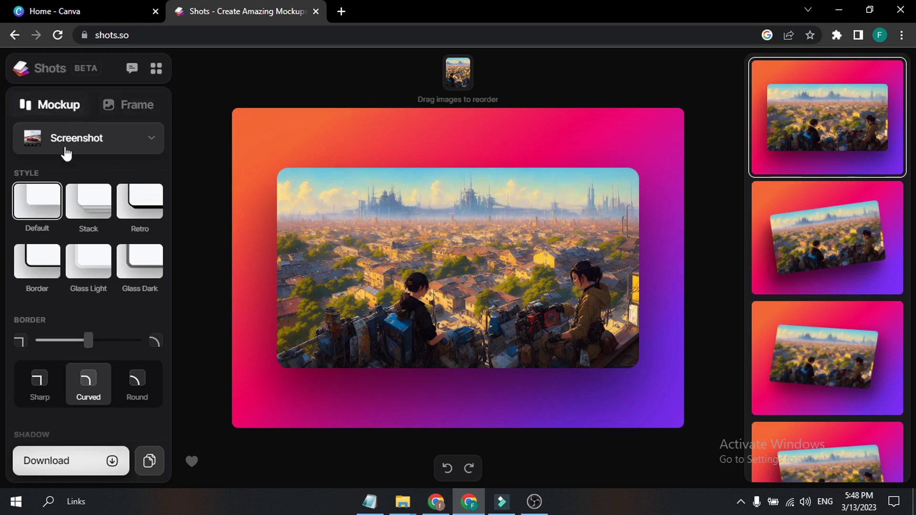
Change the mockup type to Browser, try Safari Dark, and finish on Chrome Dark
click(90, 143)
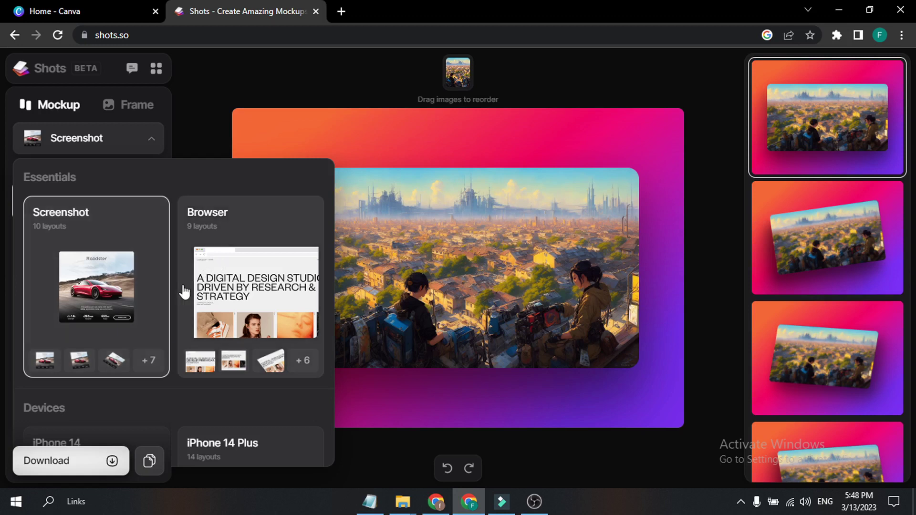
scroll(176, 281, down, 6)
scroll(176, 281, down, 14)
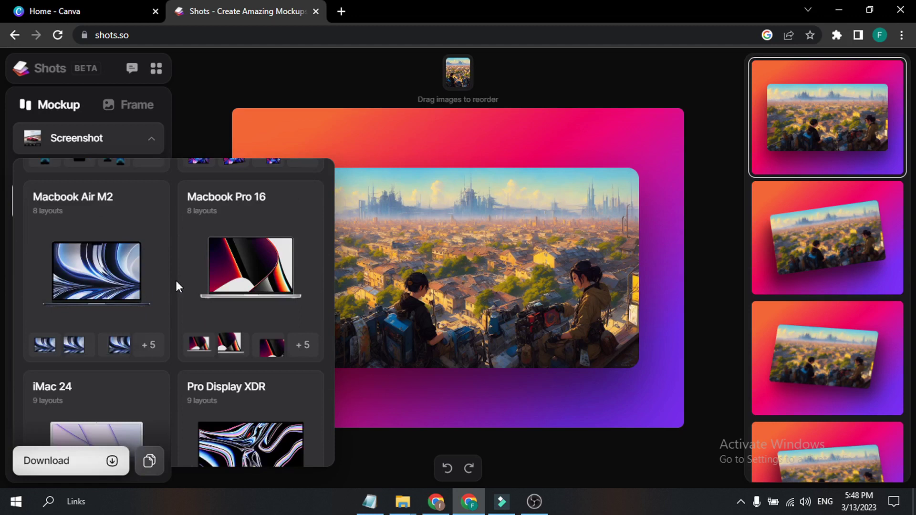
scroll(176, 287, down, 8)
scroll(176, 281, up, 20)
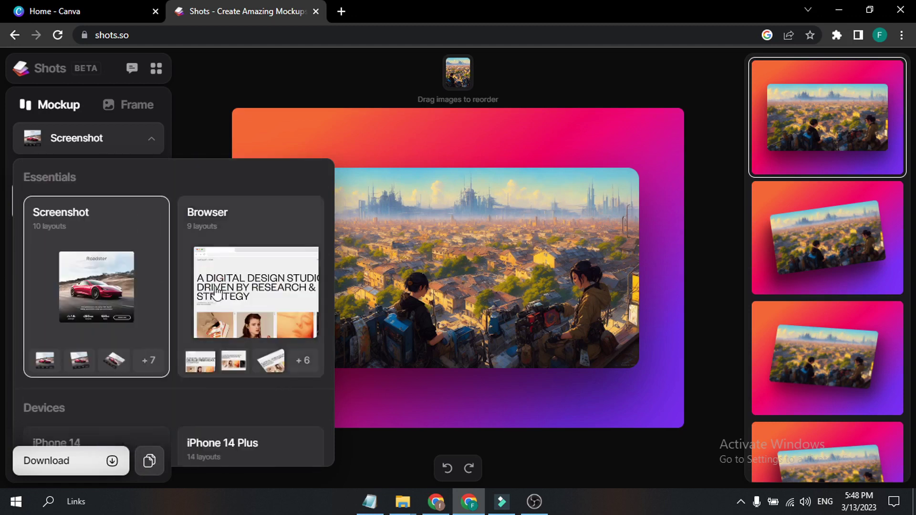
click(220, 295)
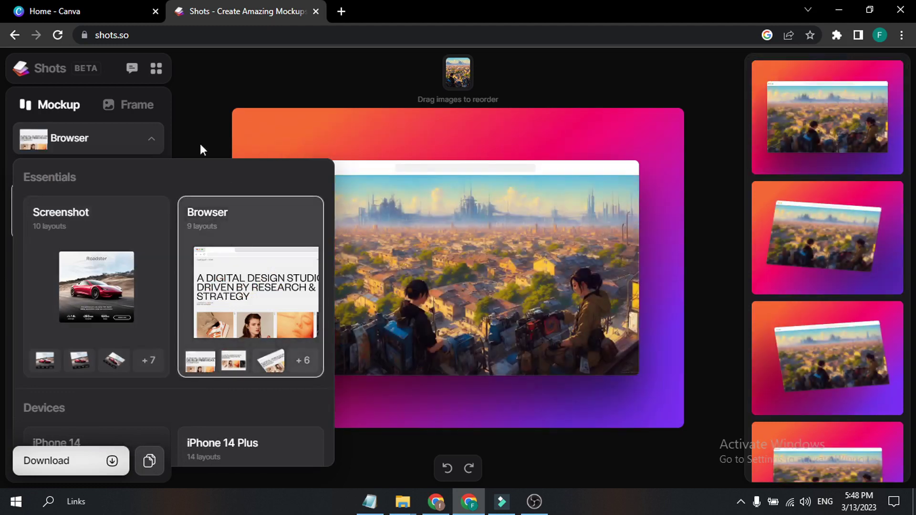
click(204, 122)
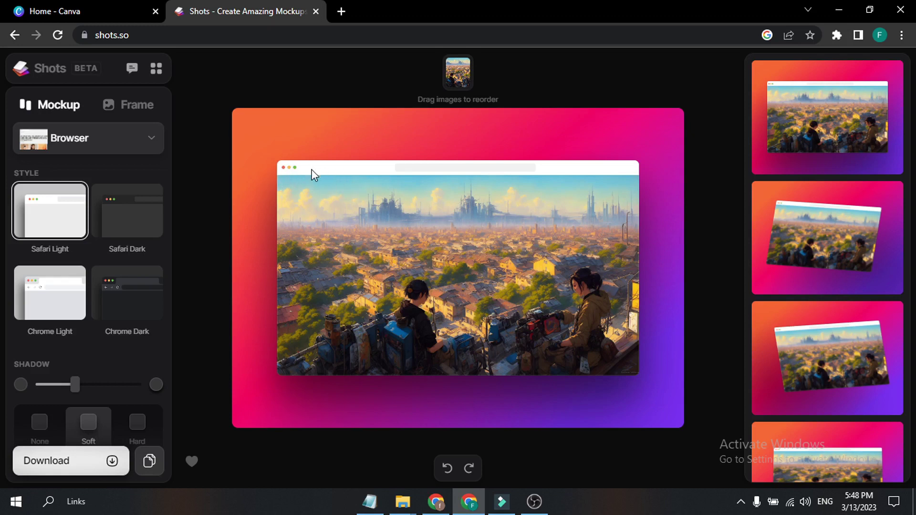
click(128, 227)
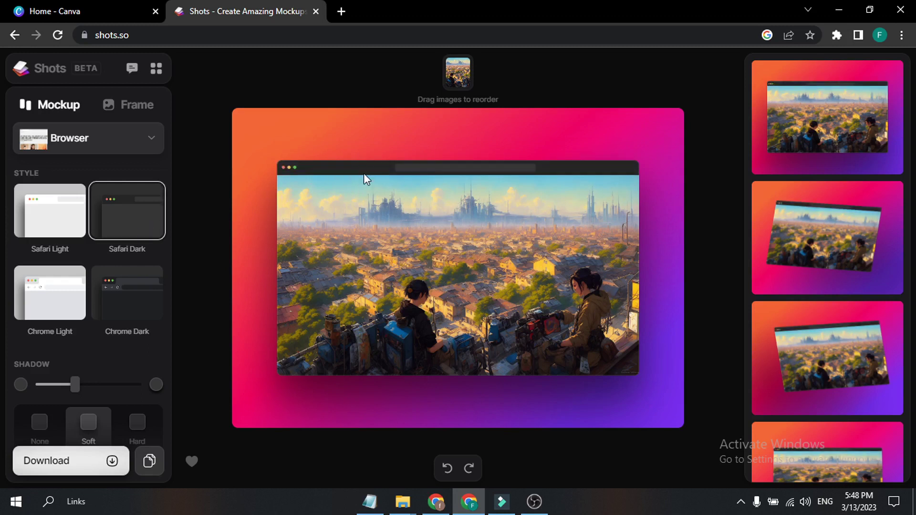
click(132, 316)
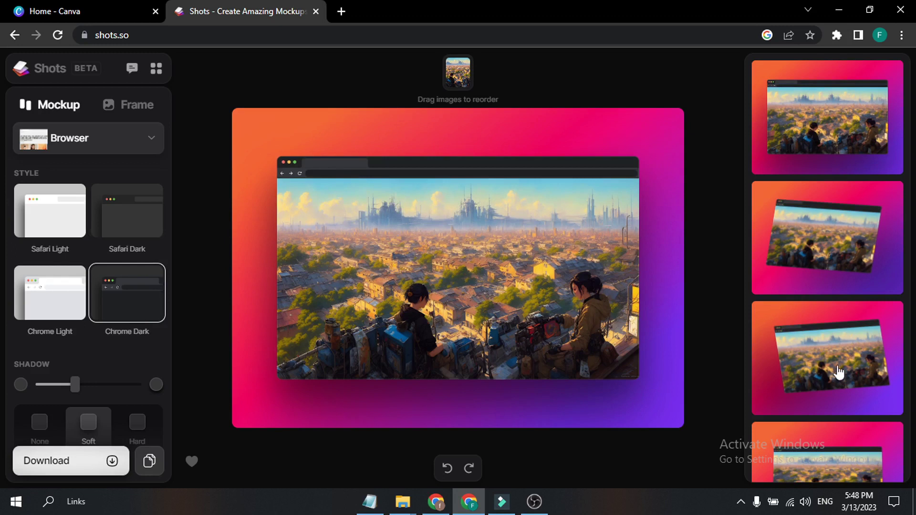
Tilt the browser mockup using the third preset layout
click(787, 340)
scroll(785, 337, down, 1)
scroll(785, 337, up, 1)
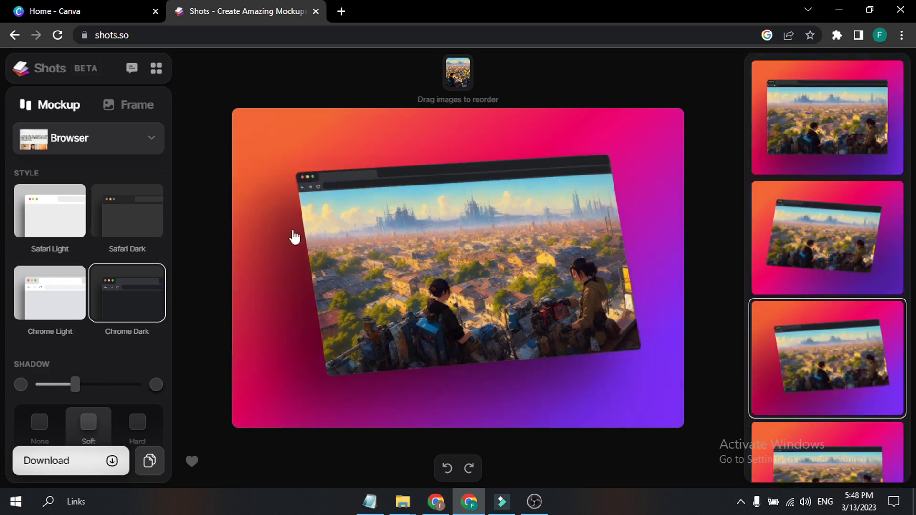
scroll(83, 288, down, 3)
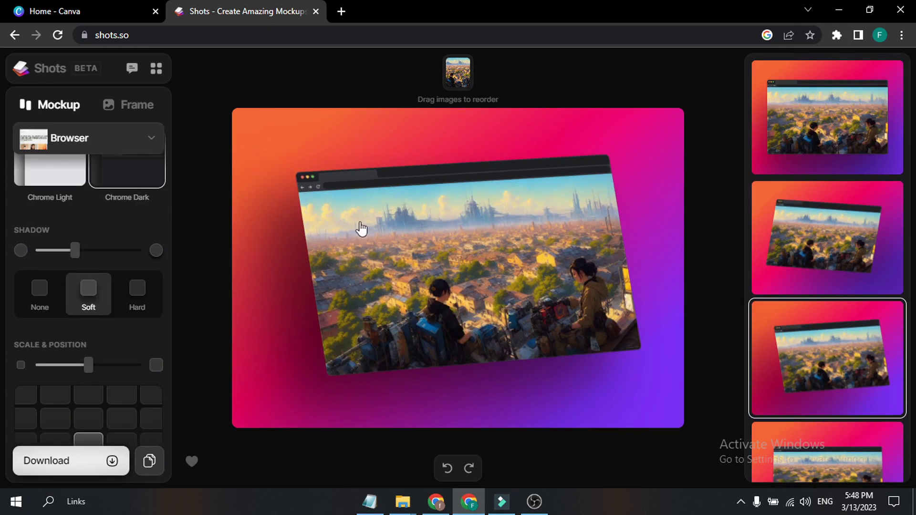
Try None, Soft and Hard shadows, raise the Shadow slider, and settle on Soft
click(41, 301)
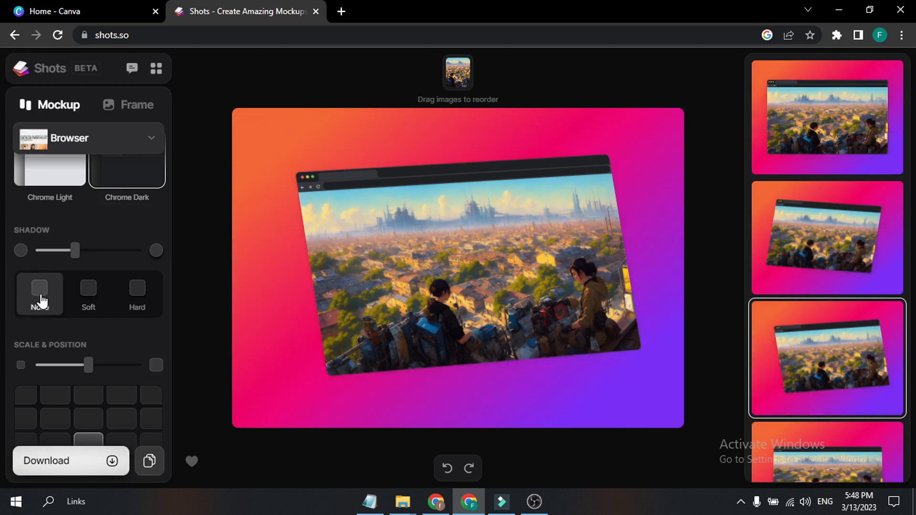
click(87, 301)
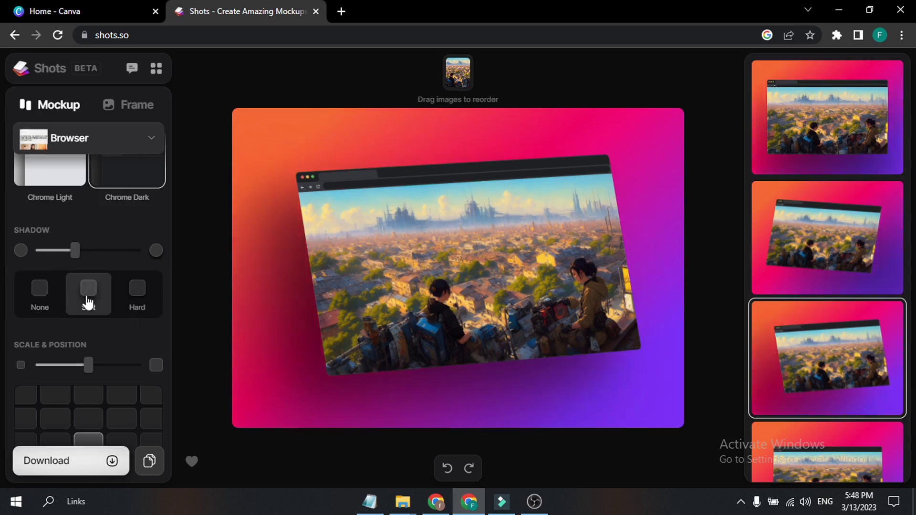
click(133, 300)
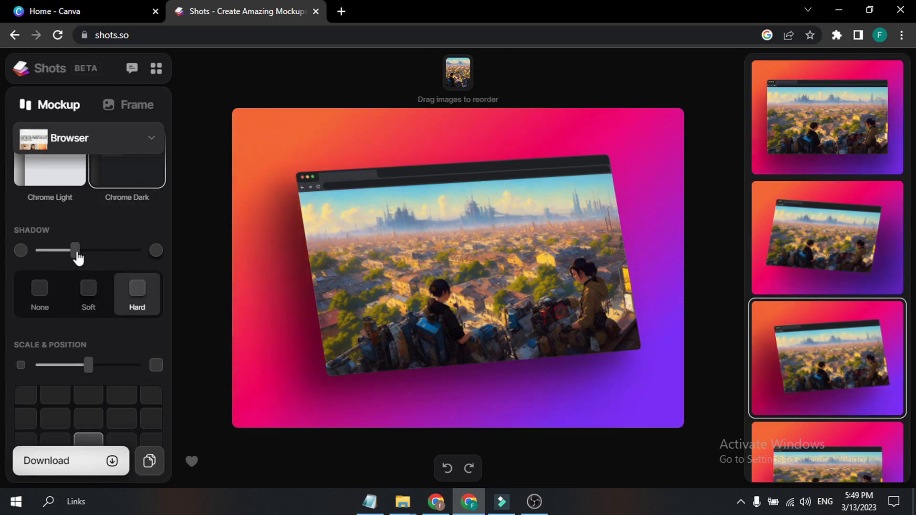
drag(78, 258, 106, 257)
click(90, 302)
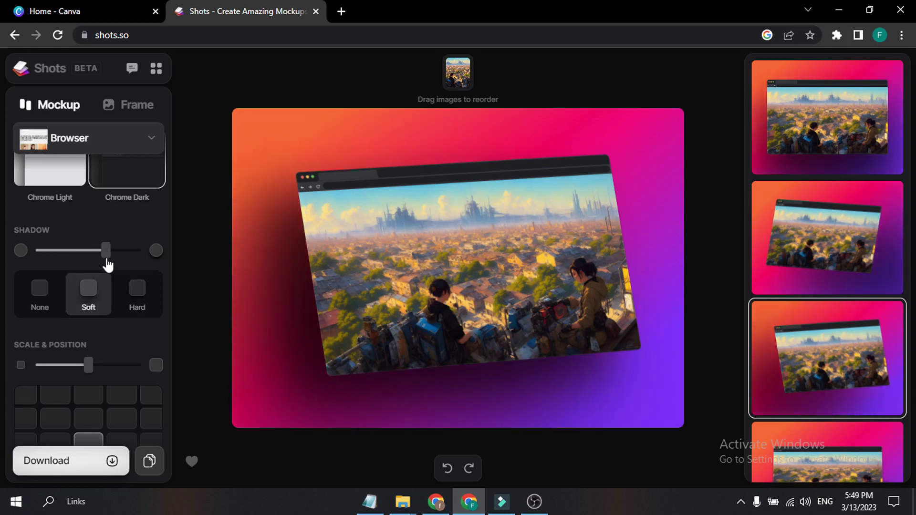
scroll(124, 319, down, 2)
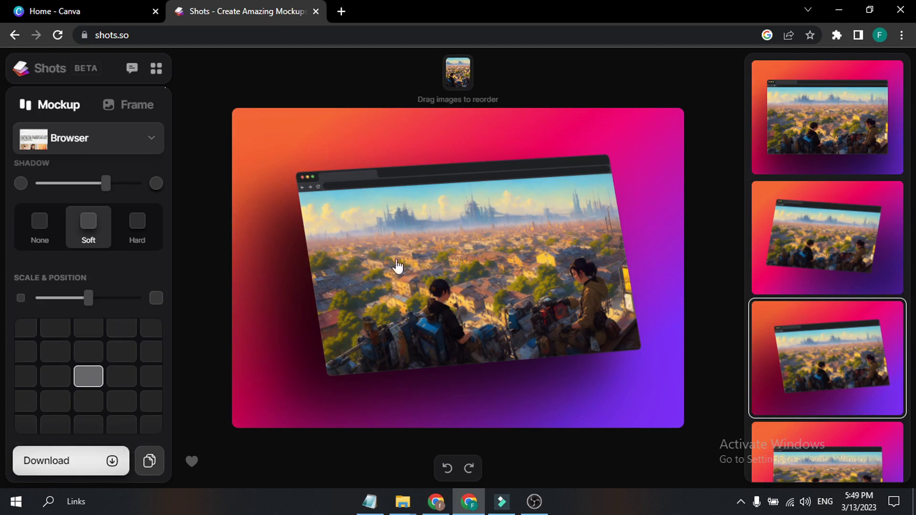
Enlarge the mockup and move it to the lower-right corner of the frame
mouse_move(90, 301)
mouse_down()
mouse_move(111, 305)
mouse_move(69, 299)
mouse_move(85, 301)
mouse_up()
scroll(100, 330, down, 3)
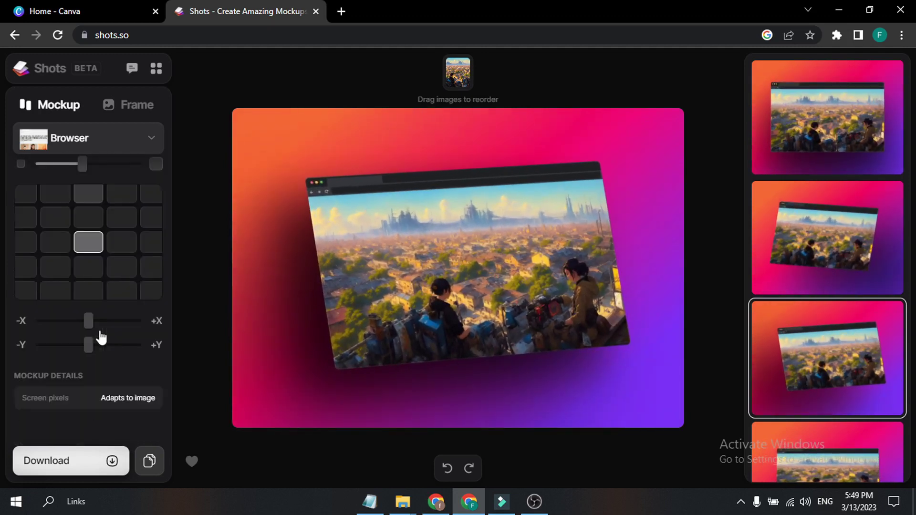
click(123, 252)
click(148, 244)
click(143, 270)
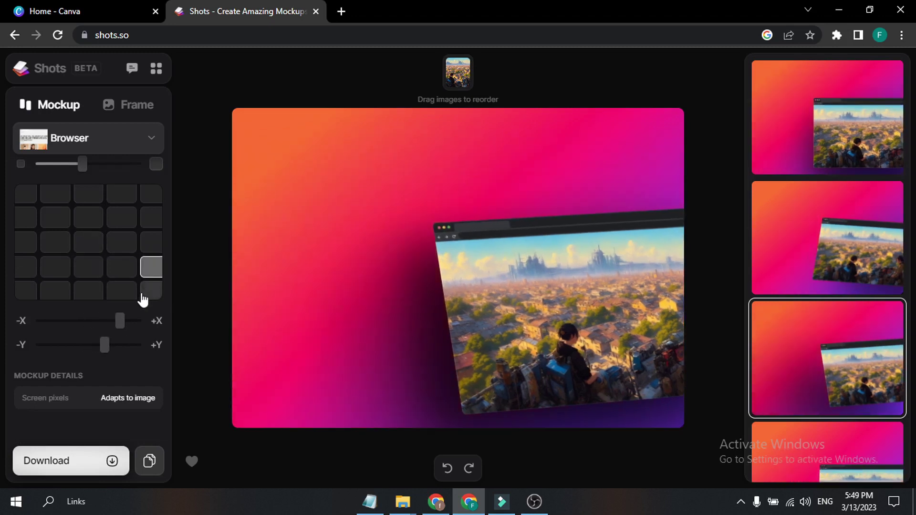
Move the mockup up to the top-right, then slide it back to the centre
click(119, 267)
click(122, 242)
click(122, 217)
click(121, 193)
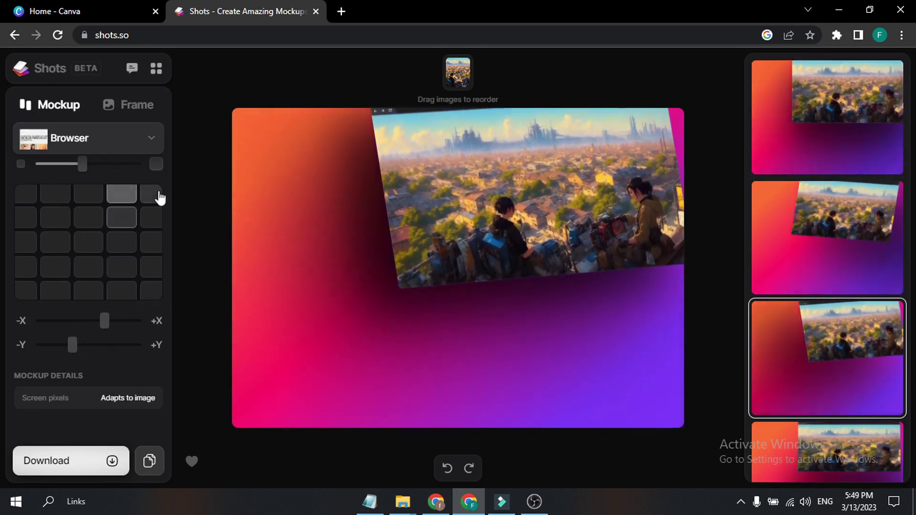
click(159, 198)
drag(123, 326, 87, 349)
scroll(122, 353, up, 6)
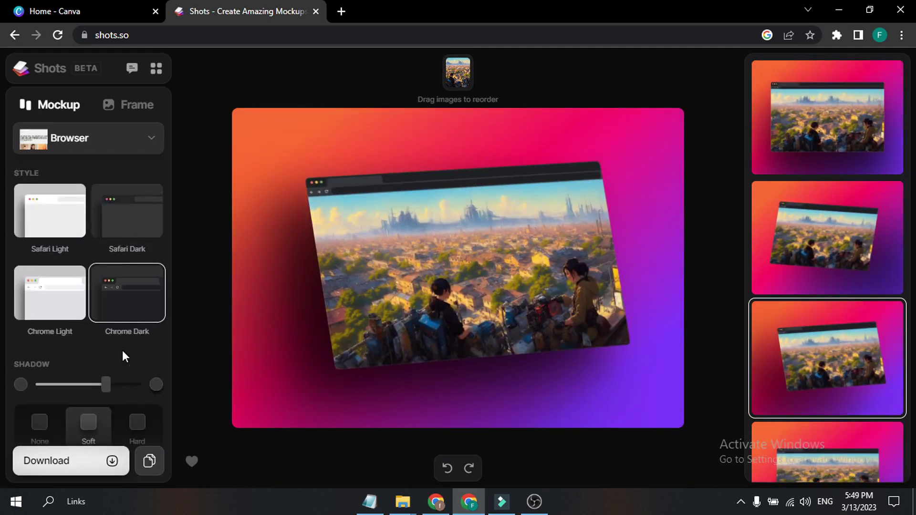
click(123, 110)
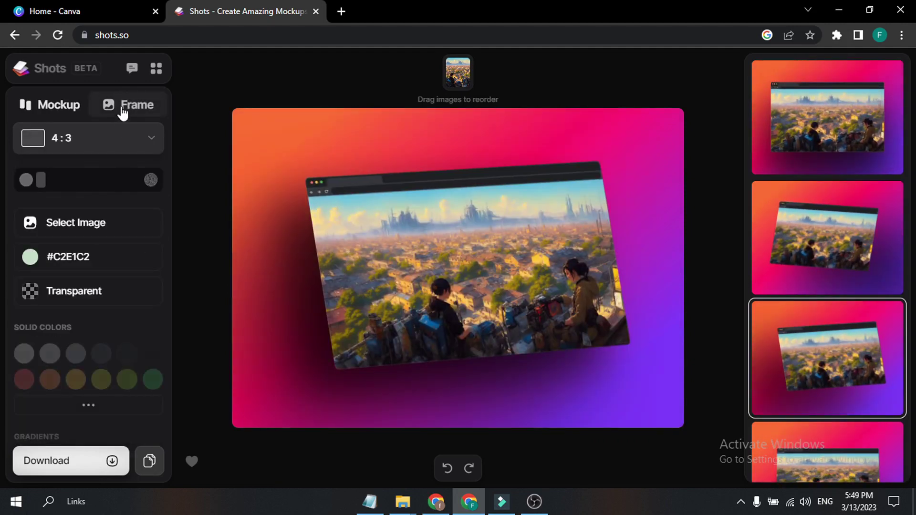
click(112, 143)
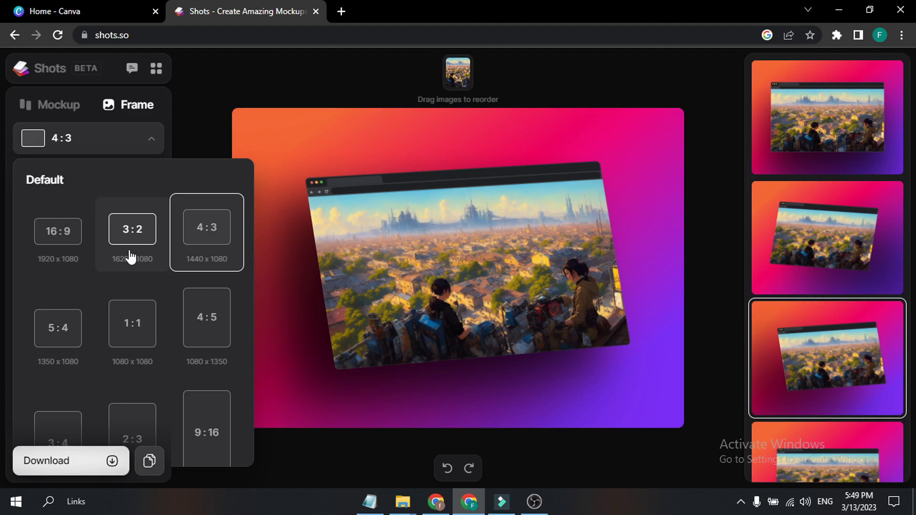
scroll(122, 276, down, 2)
scroll(122, 277, down, 4)
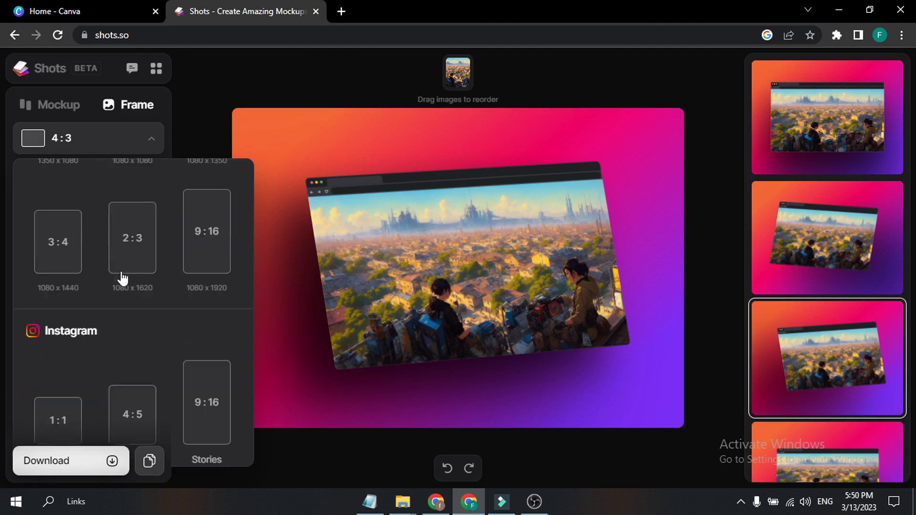
scroll(117, 264, down, 4)
scroll(106, 266, down, 4)
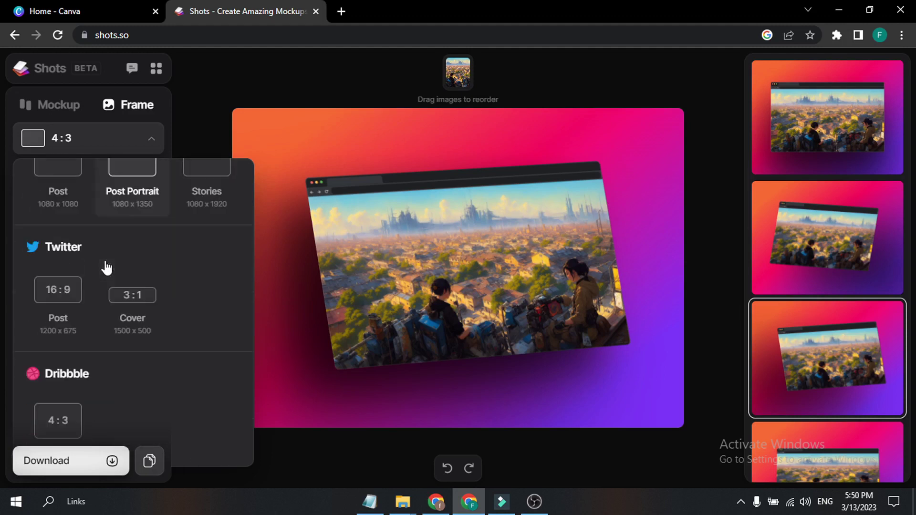
scroll(109, 307, down, 4)
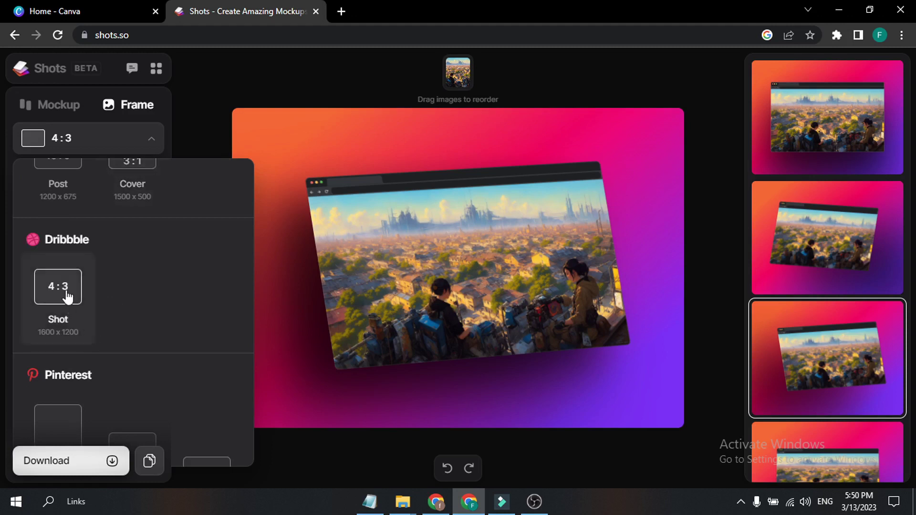
scroll(71, 305, down, 2)
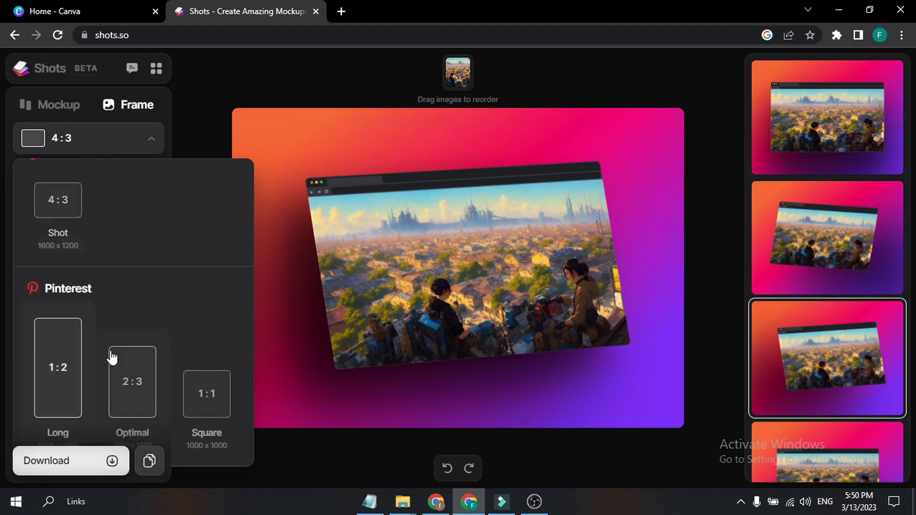
scroll(111, 357, up, 3)
click(73, 227)
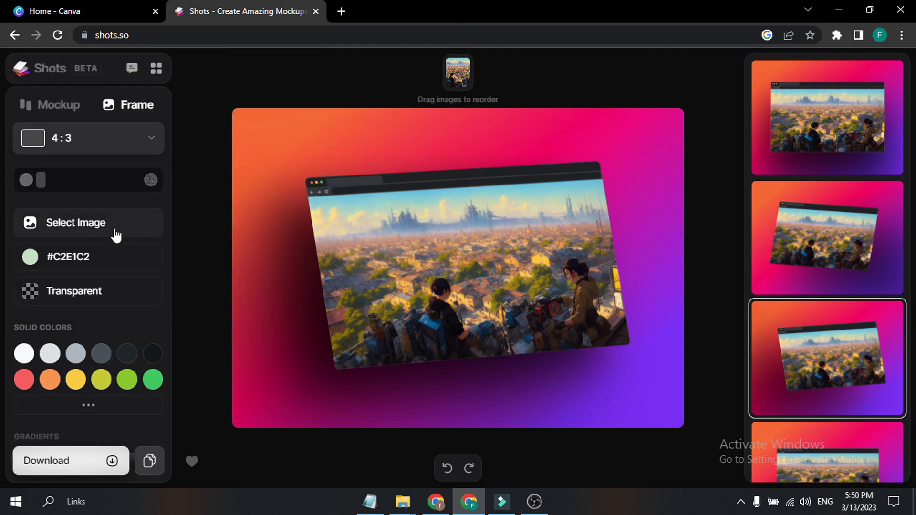
Make the background transparent, then try near-black, greys, greens and yellow #FFCA3A
click(62, 257)
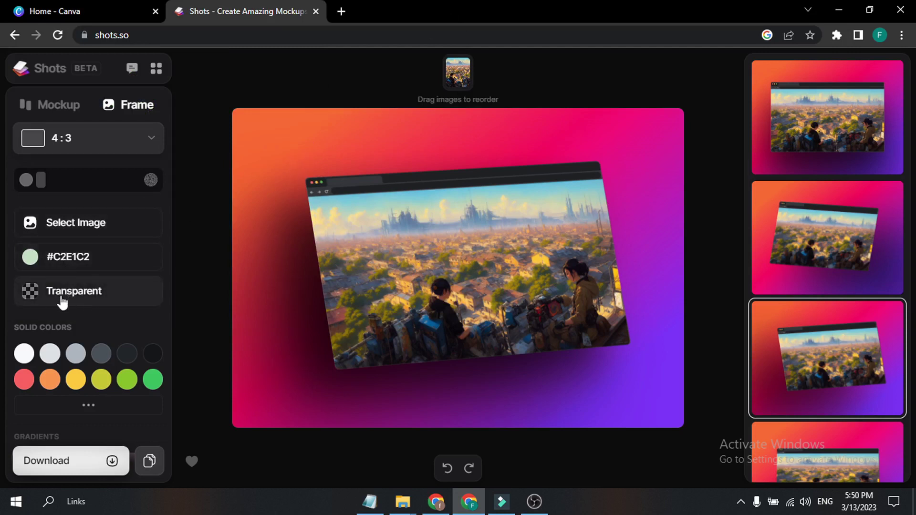
click(97, 301)
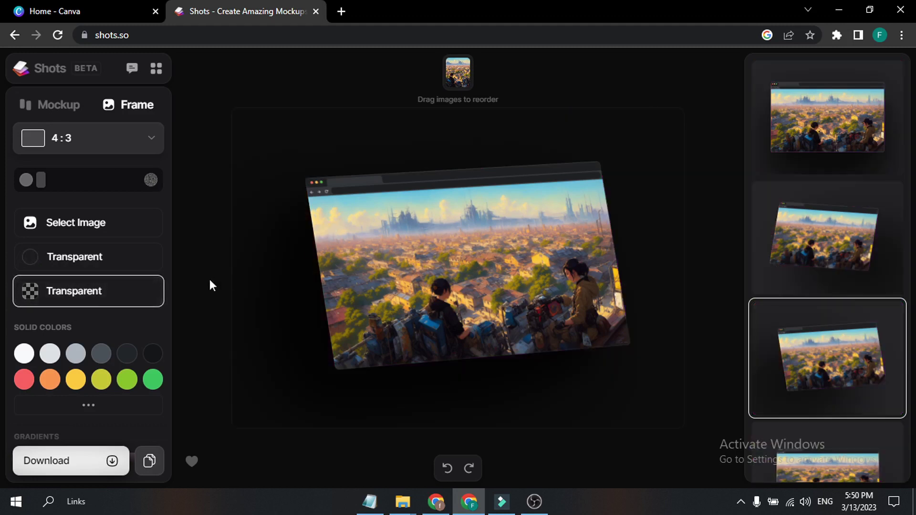
click(153, 355)
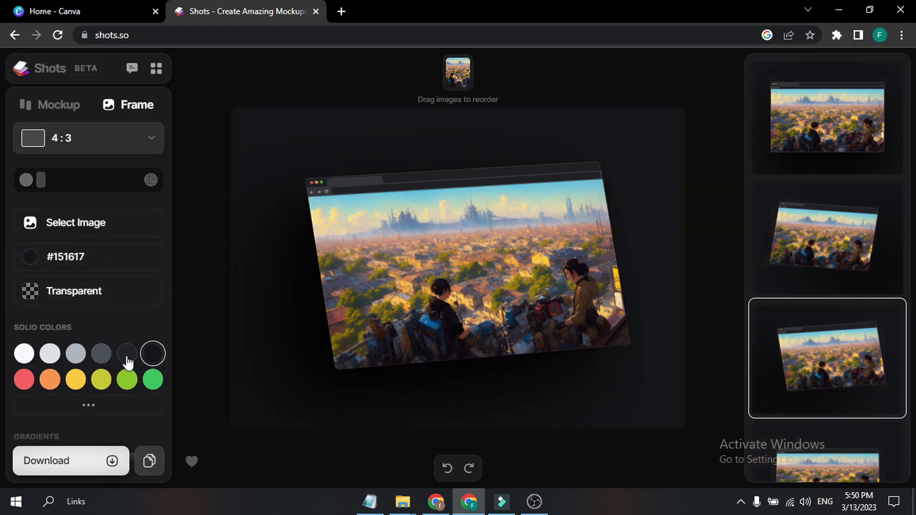
click(127, 356)
click(100, 353)
click(146, 383)
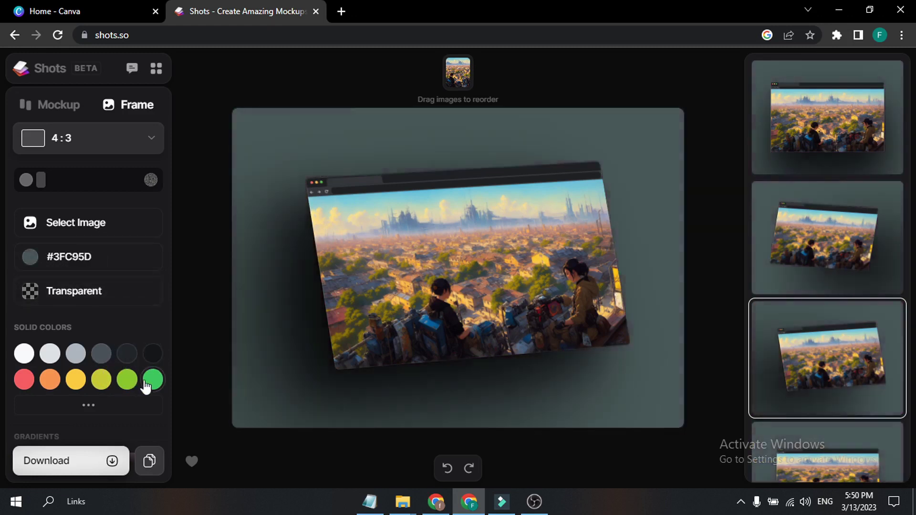
click(101, 382)
click(78, 382)
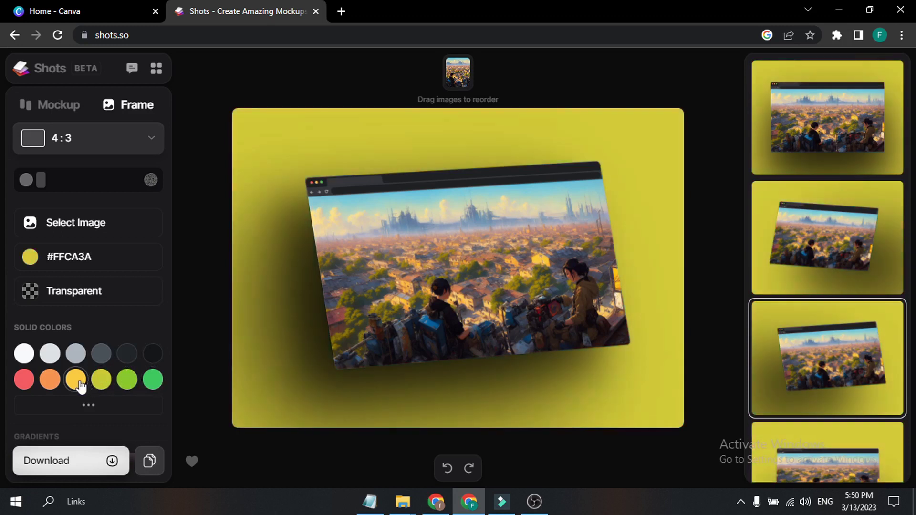
Expand the solid colour swatches, try blue, teal and indigo, and finish on pink
scroll(87, 385, down, 1)
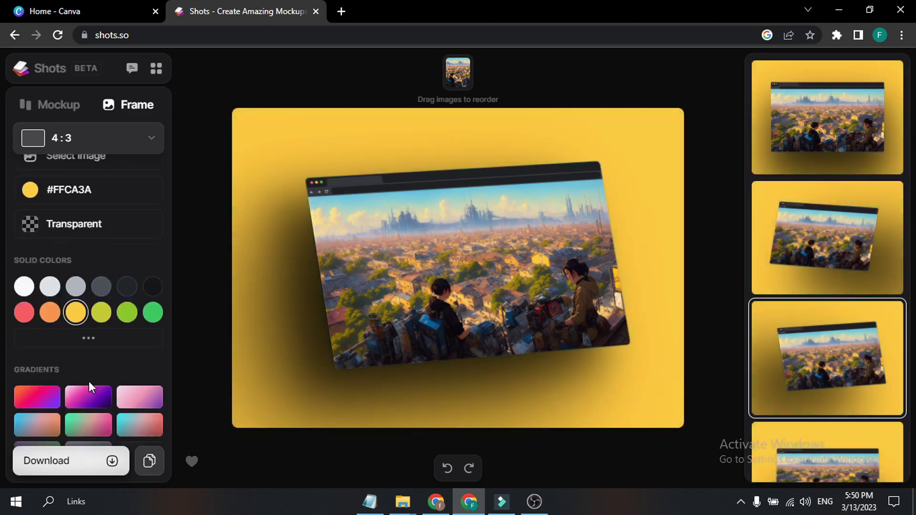
click(94, 347)
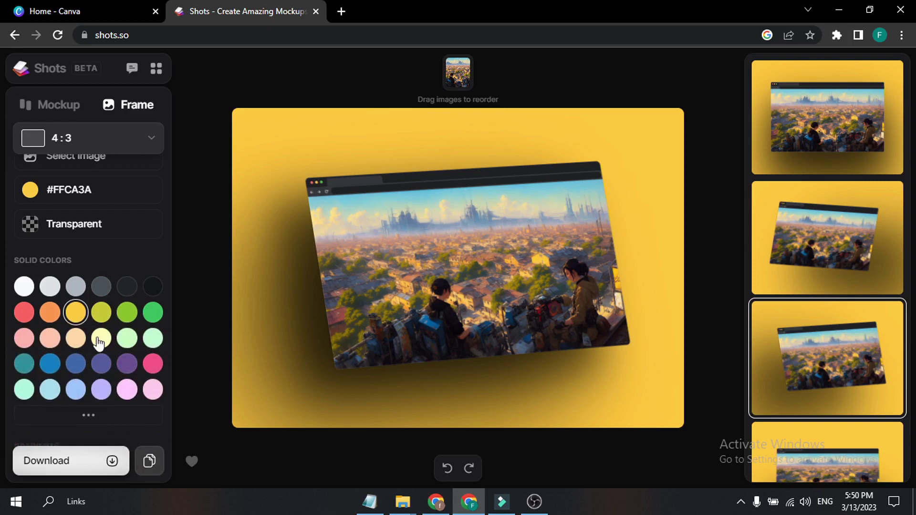
scroll(97, 344, down, 1)
click(49, 296)
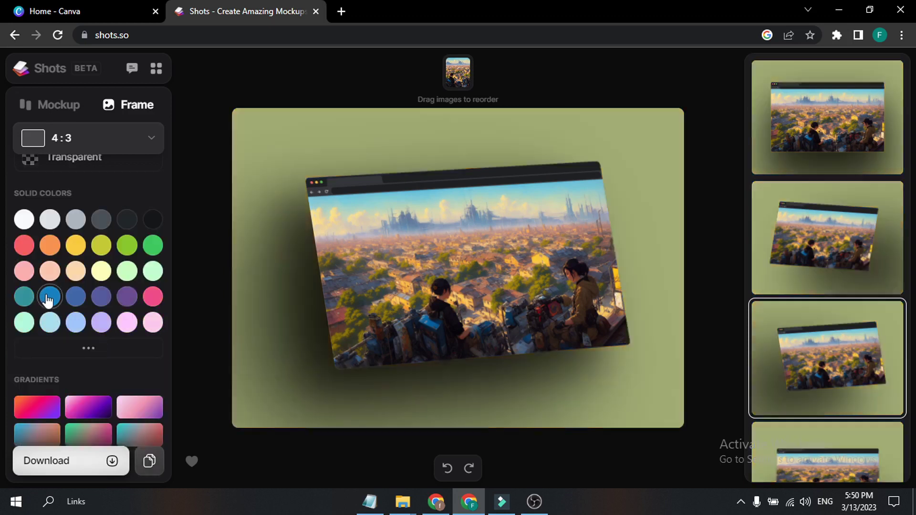
click(24, 296)
click(102, 299)
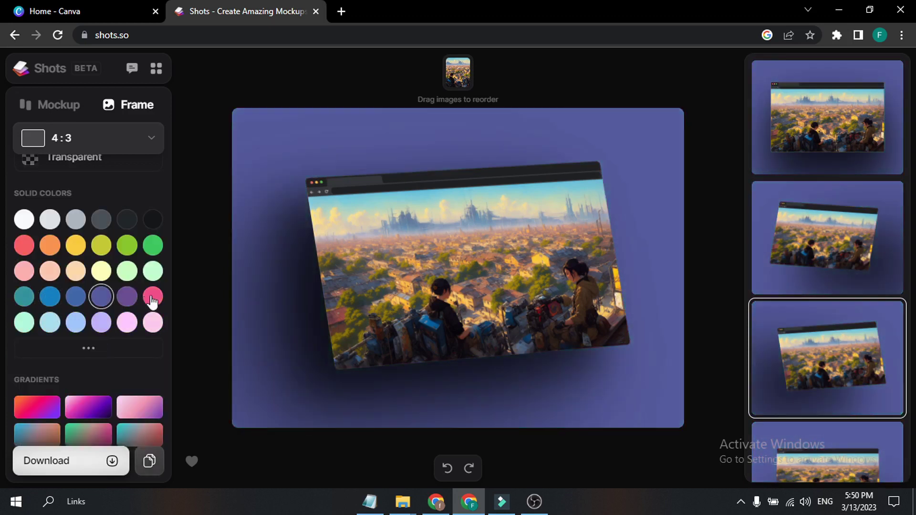
click(153, 297)
scroll(112, 301, down, 4)
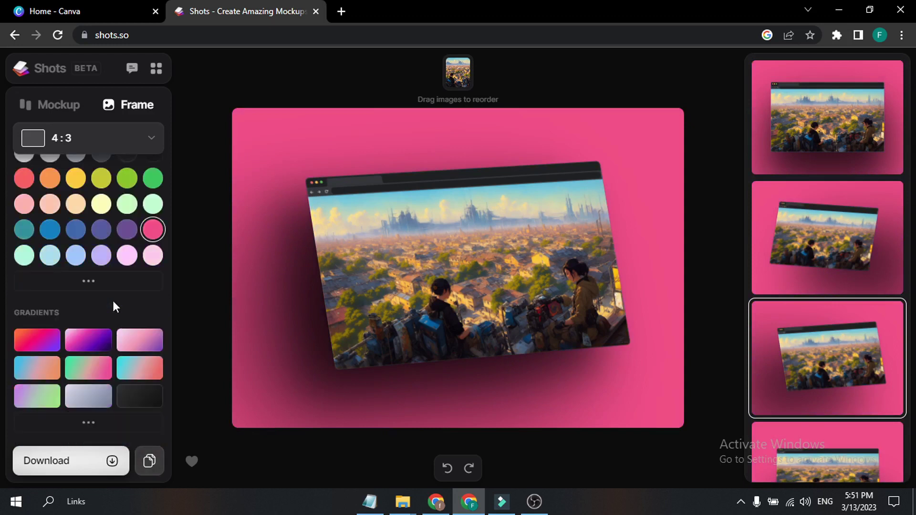
click(88, 290)
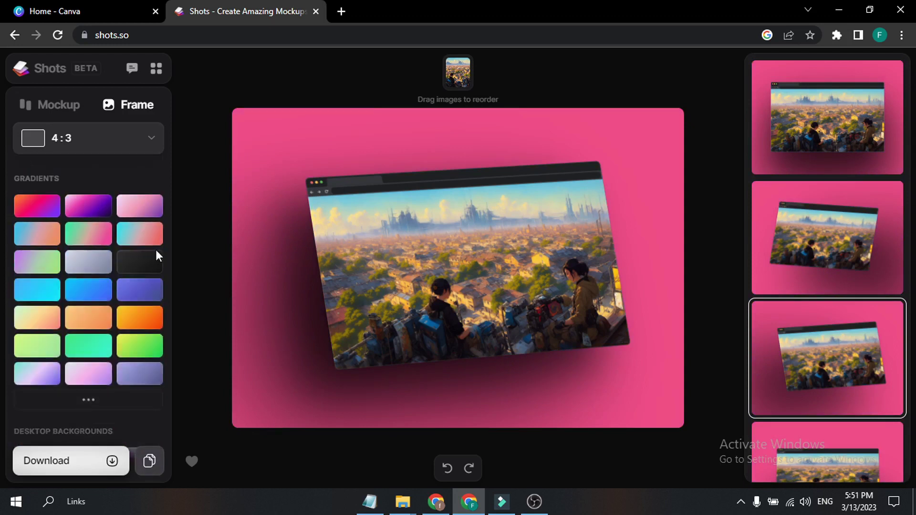
Try red-purple and pink-purple gradients, then apply the orange gradient background
click(51, 215)
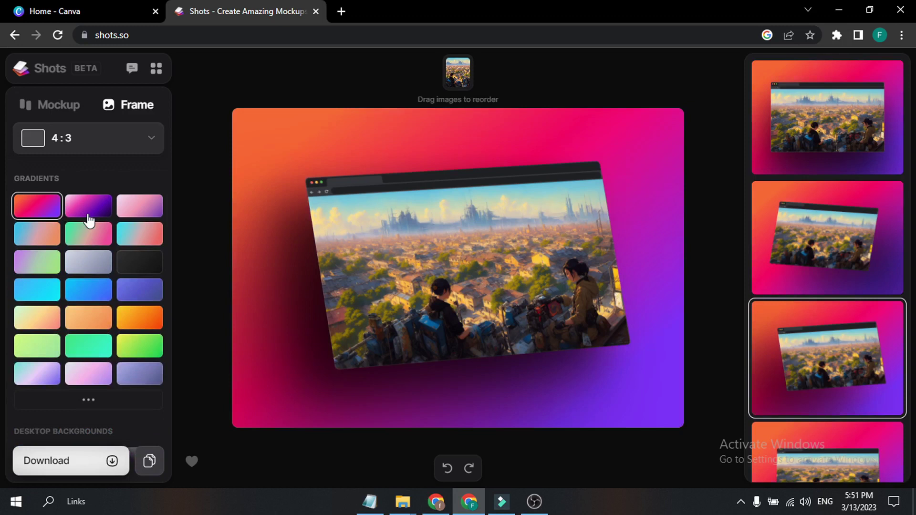
click(89, 220)
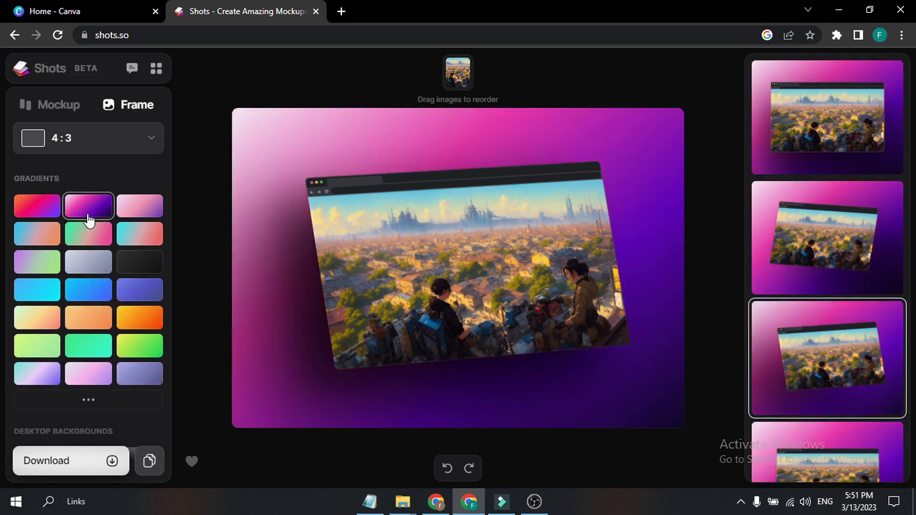
click(125, 320)
Expand the full set of Desktop Backgrounds wallpaper swatches
scroll(78, 316, down, 1)
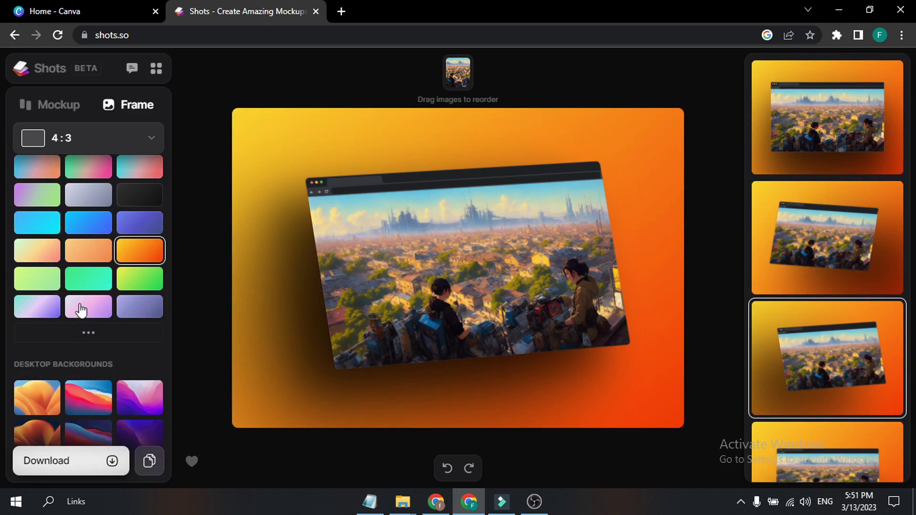
scroll(87, 295, down, 1)
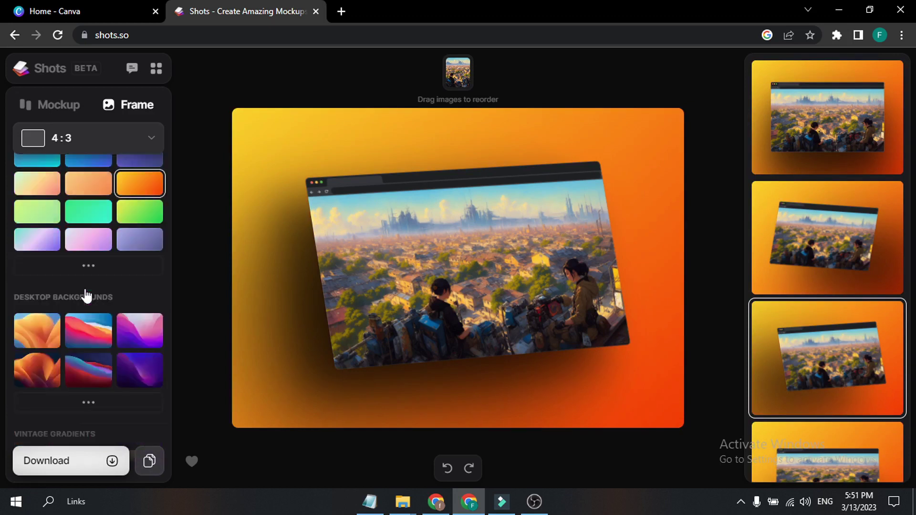
scroll(87, 294, down, 1)
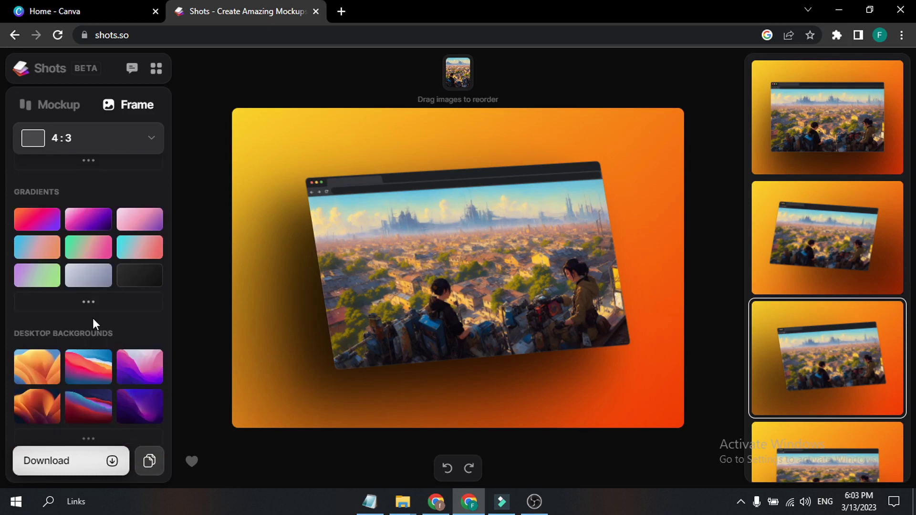
scroll(92, 318, down, 1)
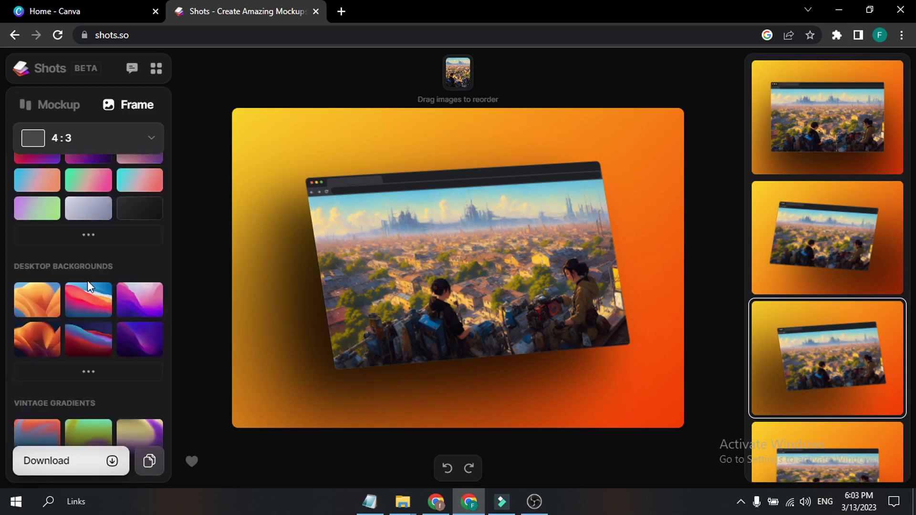
click(89, 372)
scroll(95, 347, down, 2)
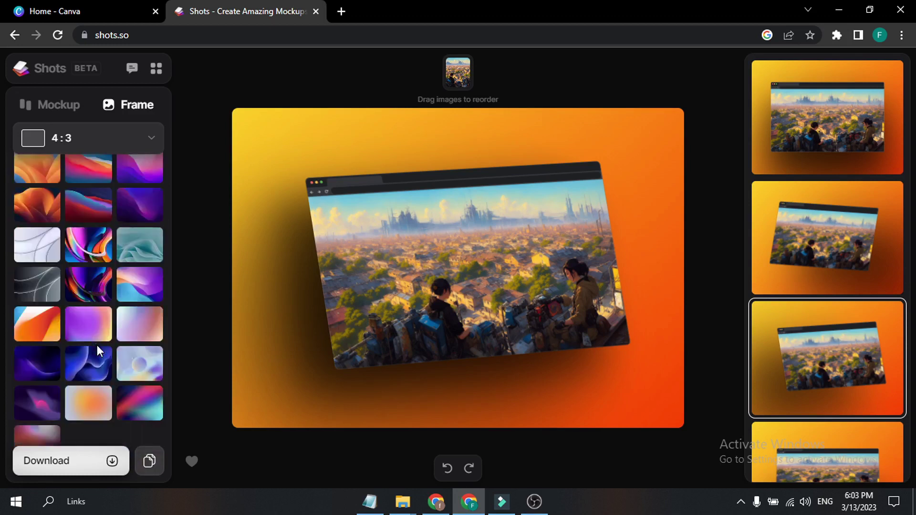
scroll(97, 344, up, 1)
Try the orange wallpaper, then the red and blue wallpaper, as the backdrop
click(20, 239)
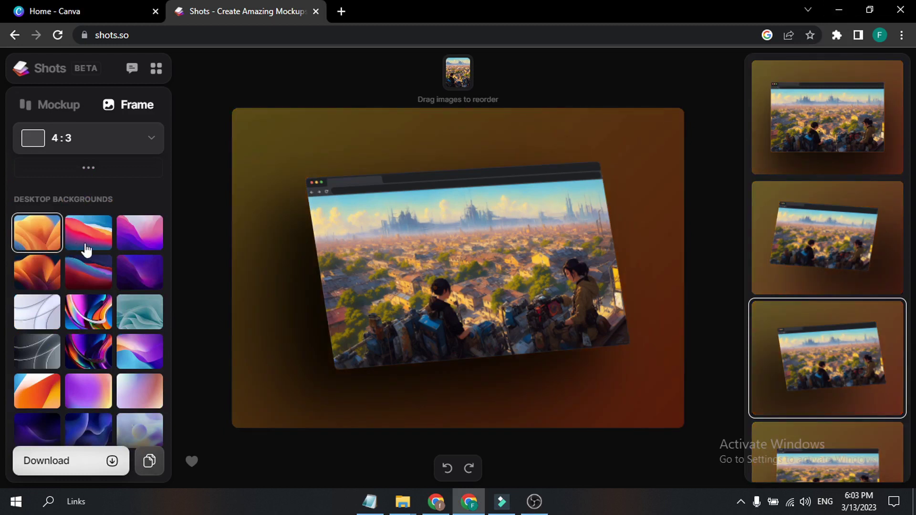
scroll(87, 243, up, 3)
scroll(87, 300, up, 3)
scroll(86, 300, down, 5)
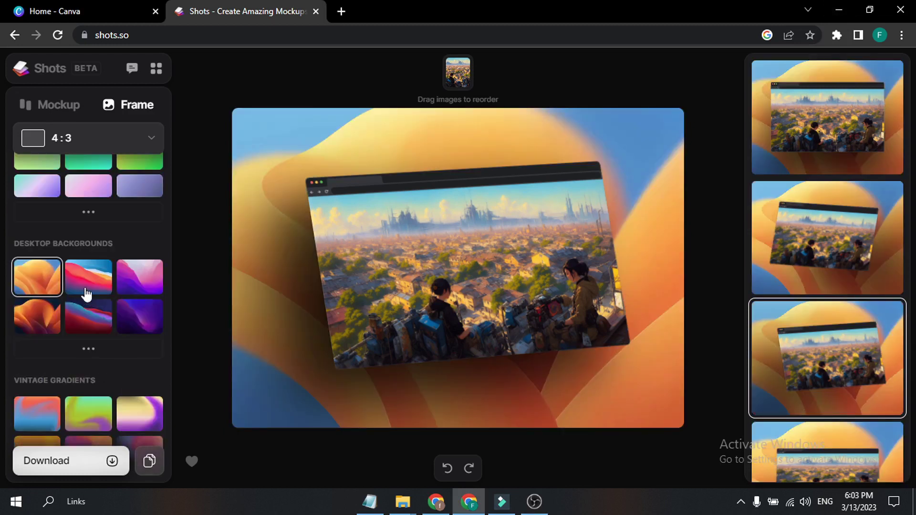
click(86, 291)
scroll(87, 329, down, 1)
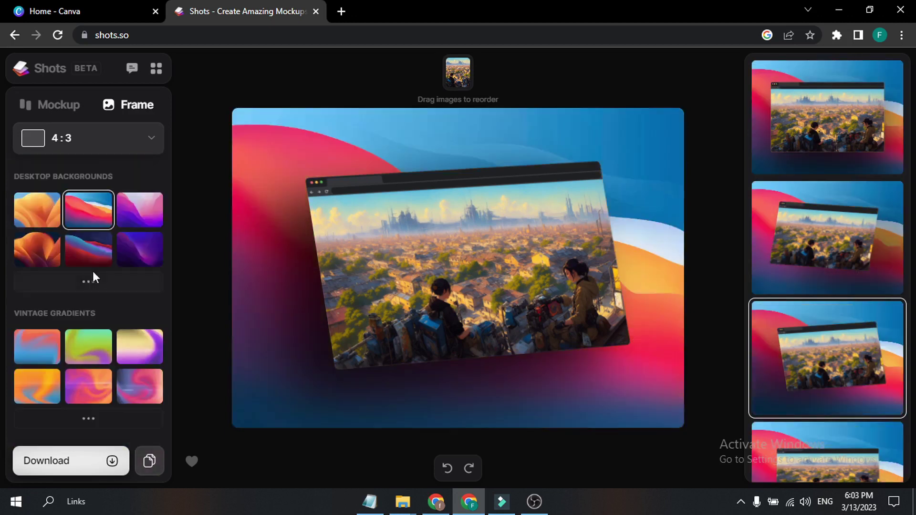
click(84, 286)
Try the pink mesh gradient, then set the third Abstracts swatch, blue waves, as background
scroll(105, 316, down, 3)
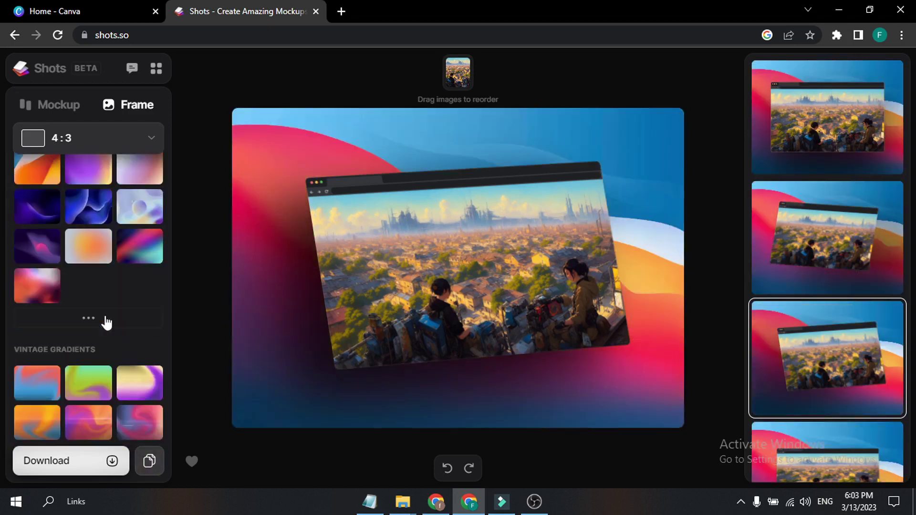
scroll(86, 386, down, 2)
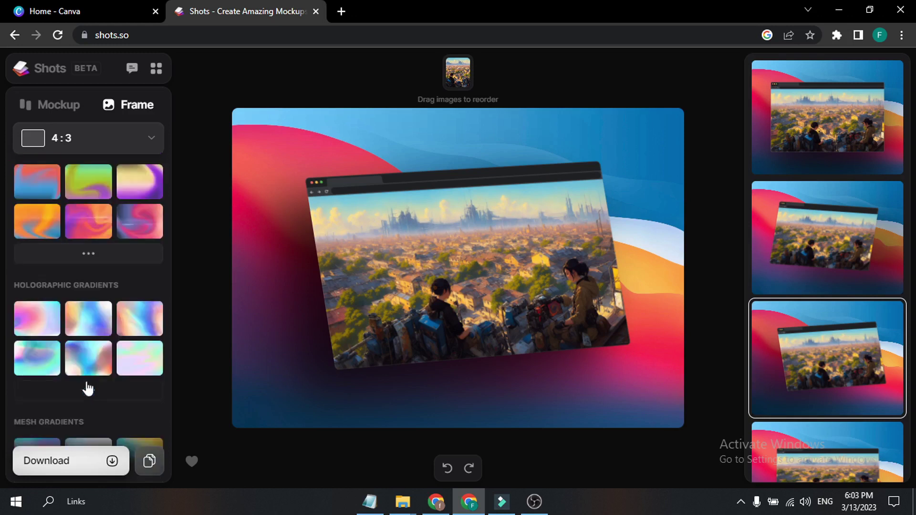
scroll(81, 295, down, 2)
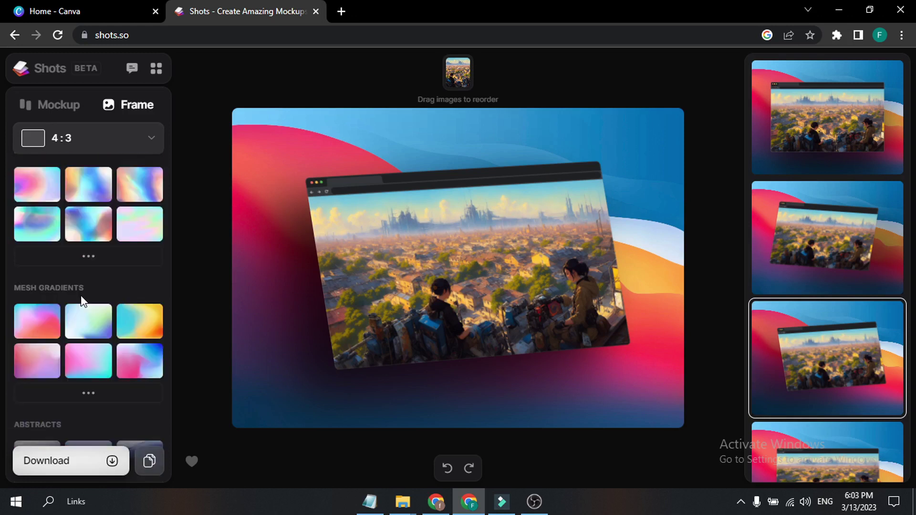
scroll(77, 308, down, 1)
click(44, 267)
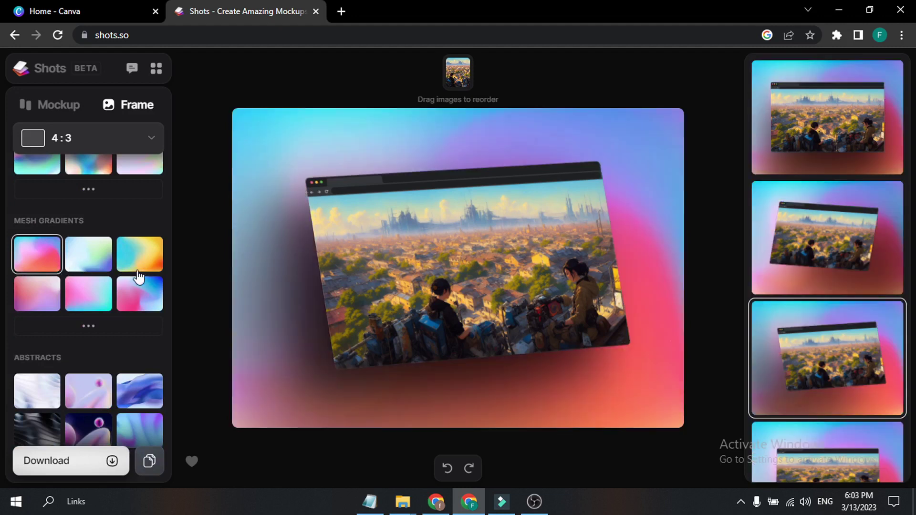
click(91, 331)
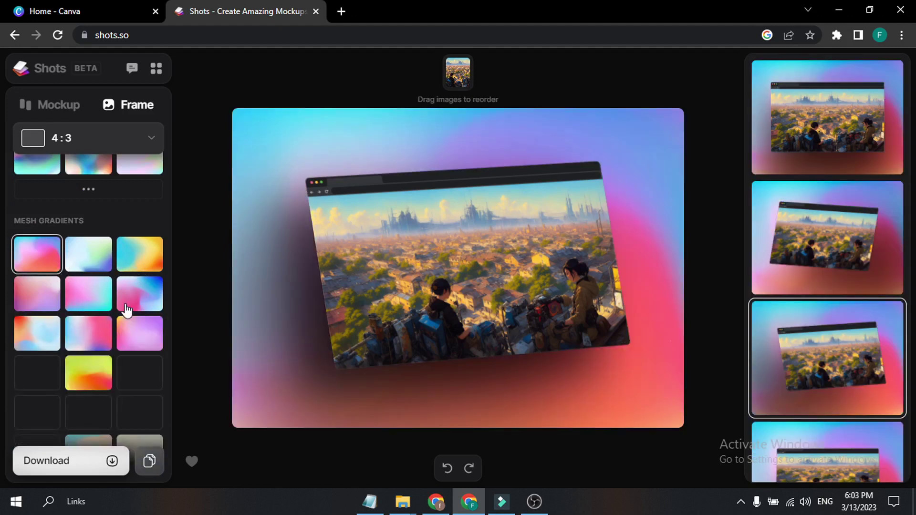
scroll(122, 307, down, 2)
scroll(116, 296, down, 1)
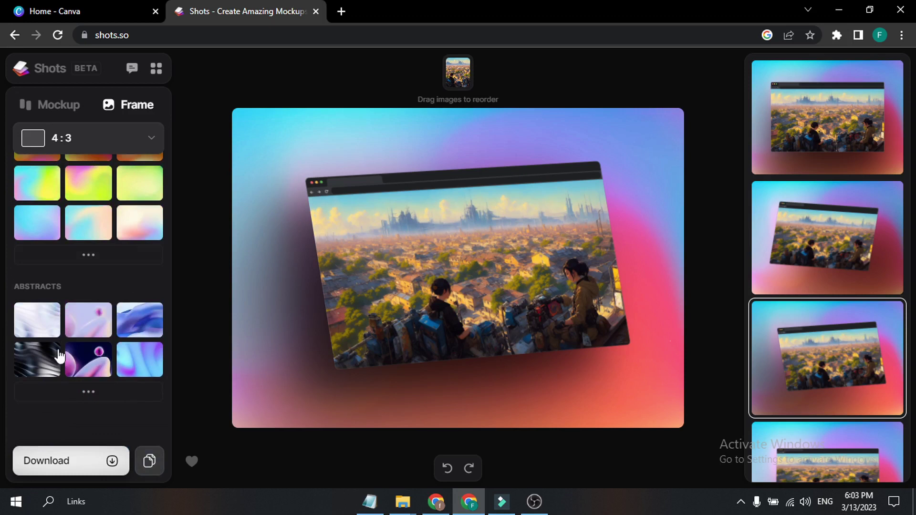
click(139, 321)
Try the iPhone 13 Pro mockup on the city image, then its three-phone layout
scroll(153, 317, up, 10)
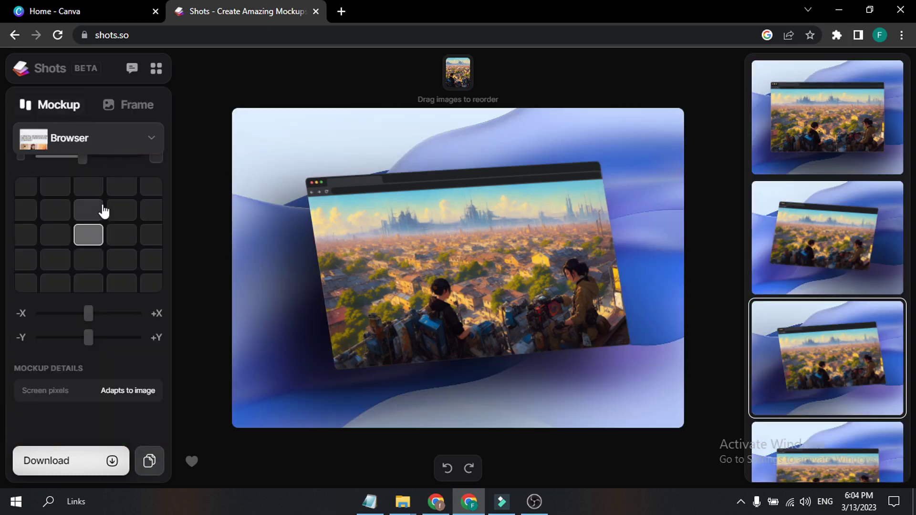
scroll(104, 231, up, 2)
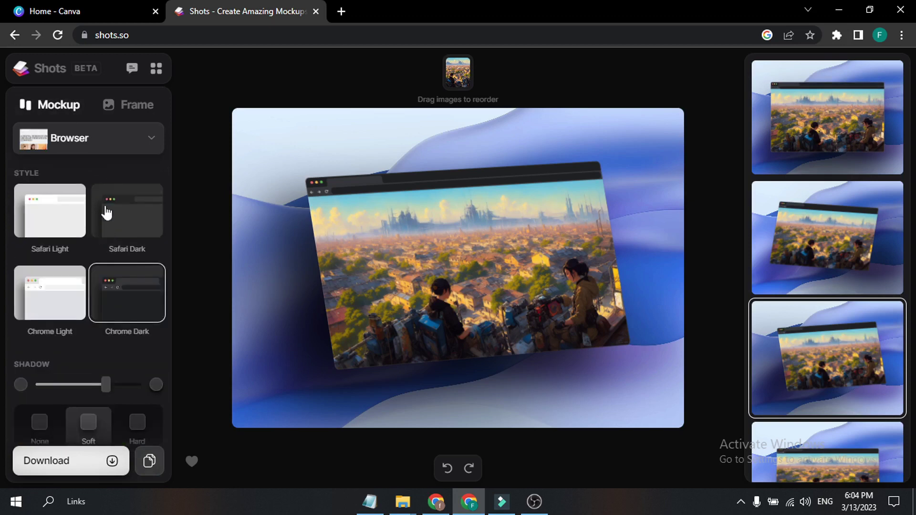
click(113, 147)
scroll(182, 287, down, 12)
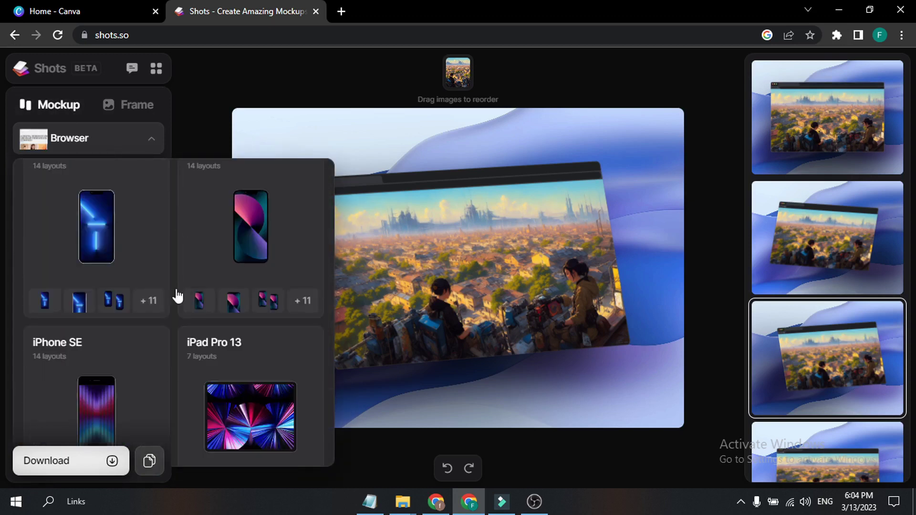
click(94, 243)
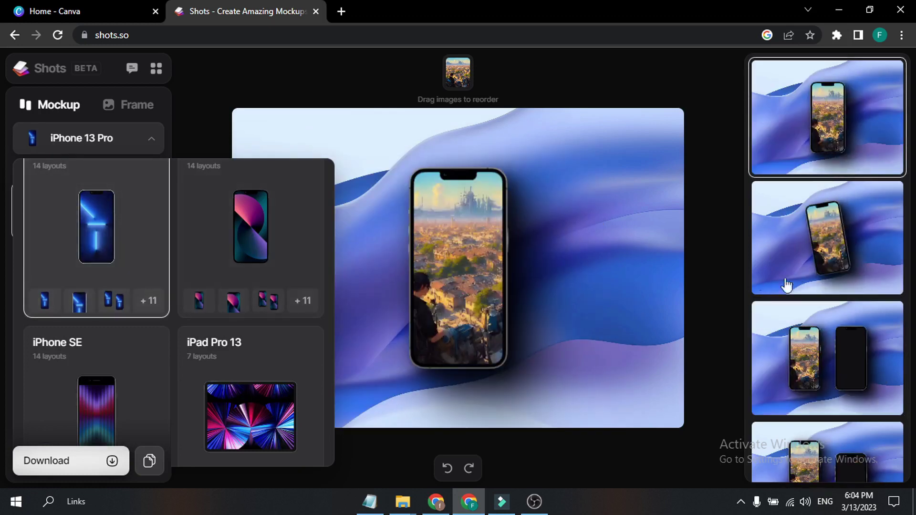
scroll(805, 286, down, 5)
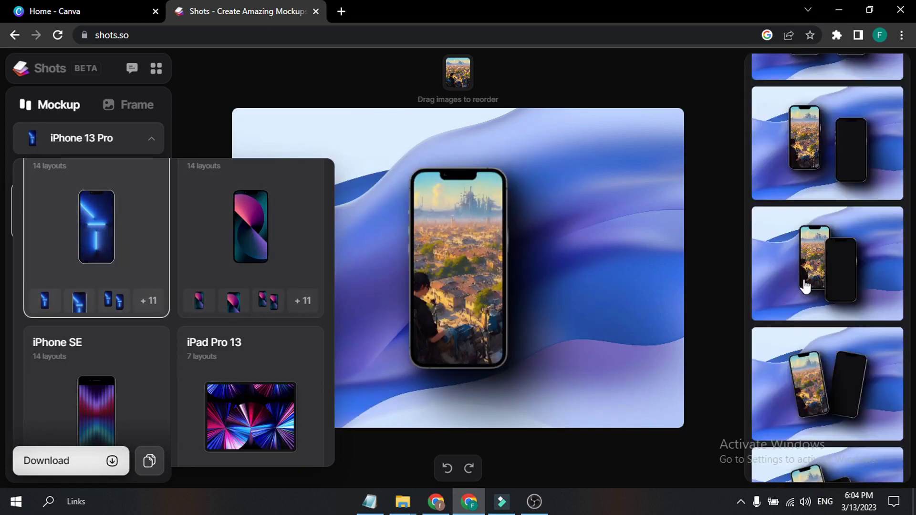
scroll(805, 287, down, 5)
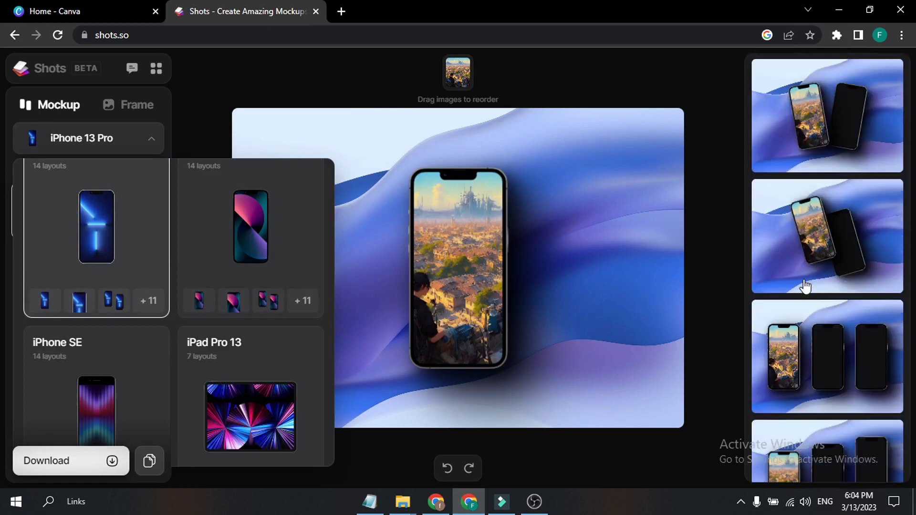
click(801, 350)
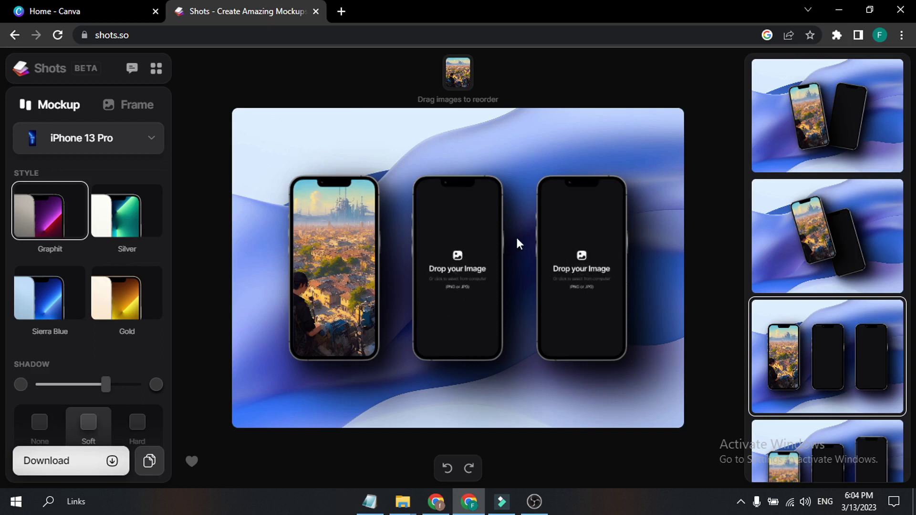
Try the Simple Phone mockup, then settle on Simple Desktop under Minimals
click(127, 152)
scroll(123, 323, down, 10)
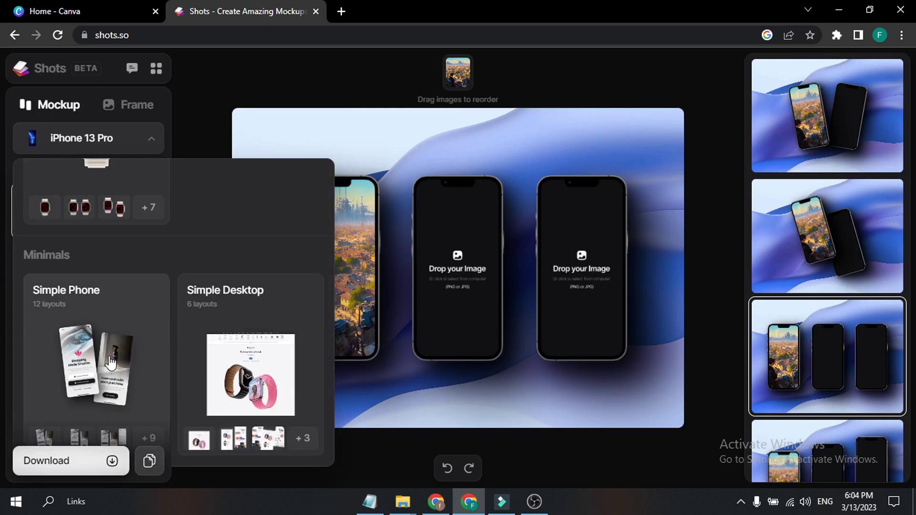
click(111, 363)
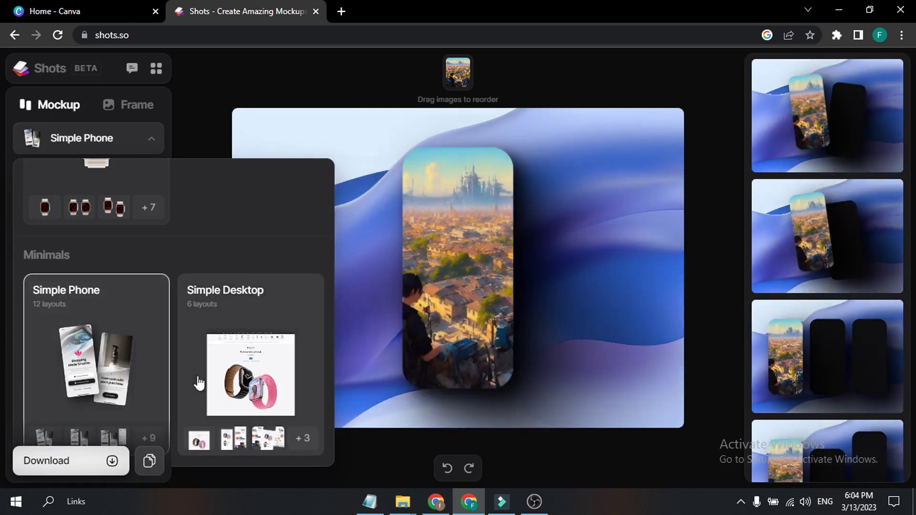
click(234, 382)
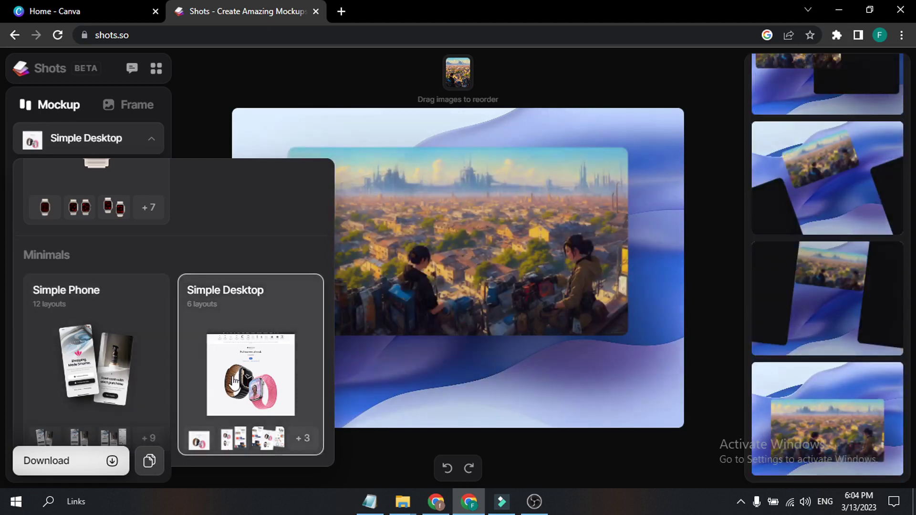
scroll(143, 351, up, 10)
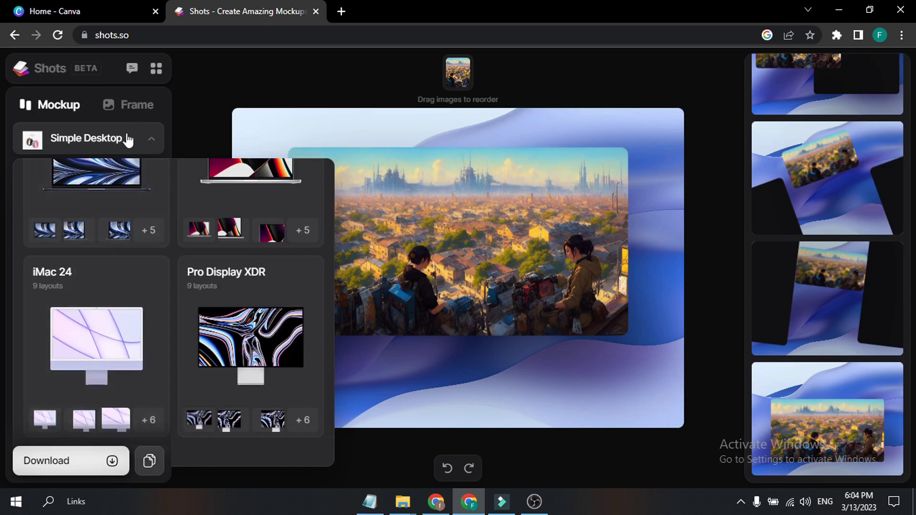
Set the frame's aspect ratio to 5:4 (1350 x 1080) instead of 4:3
click(135, 116)
click(127, 133)
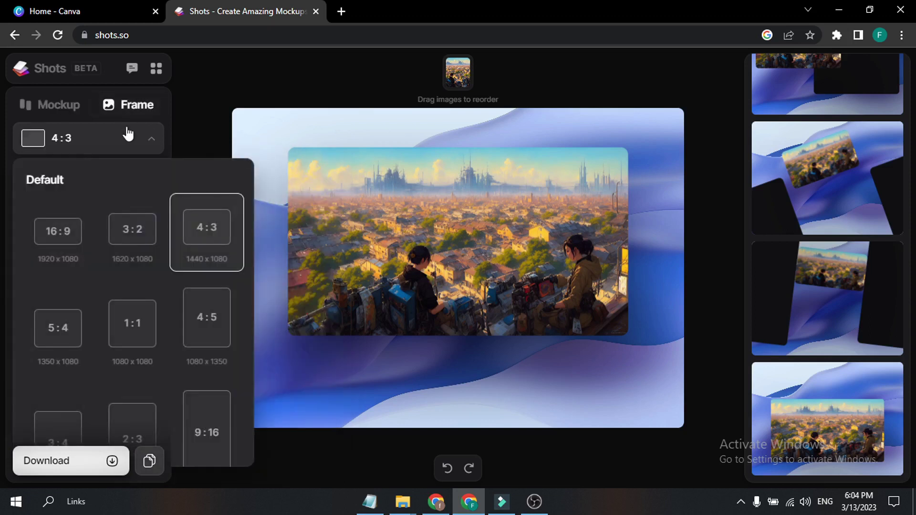
scroll(129, 315, down, 2)
click(63, 280)
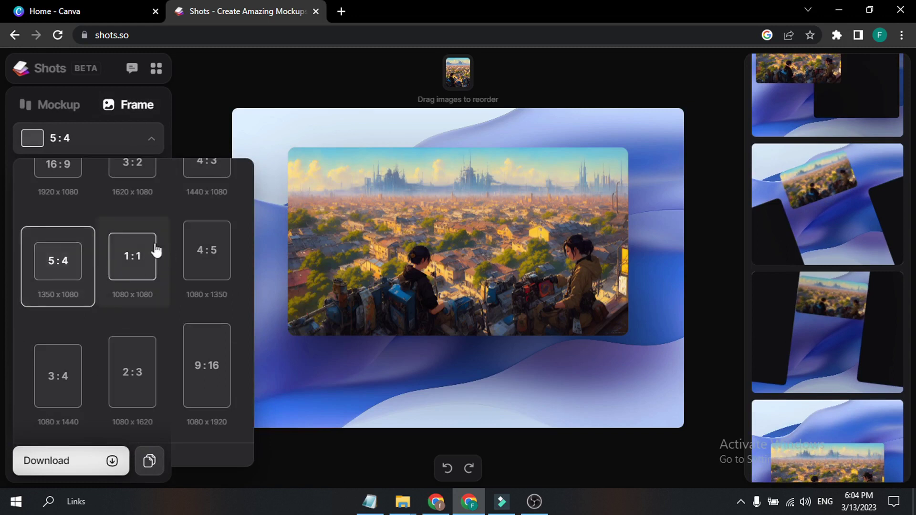
scroll(123, 307, down, 10)
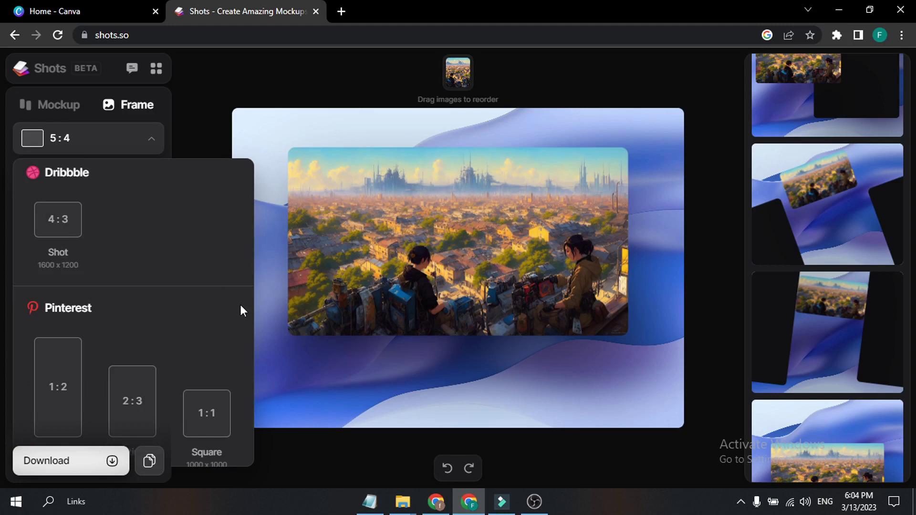
click(299, 472)
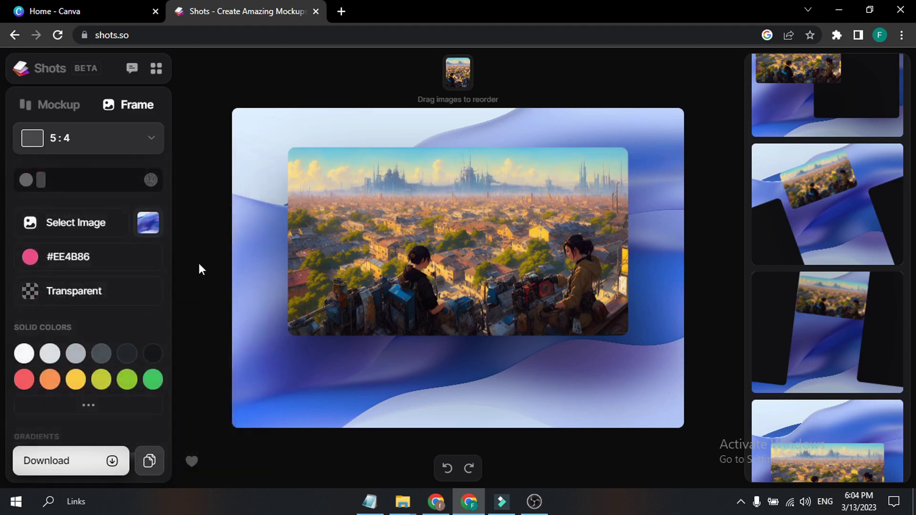
click(86, 67)
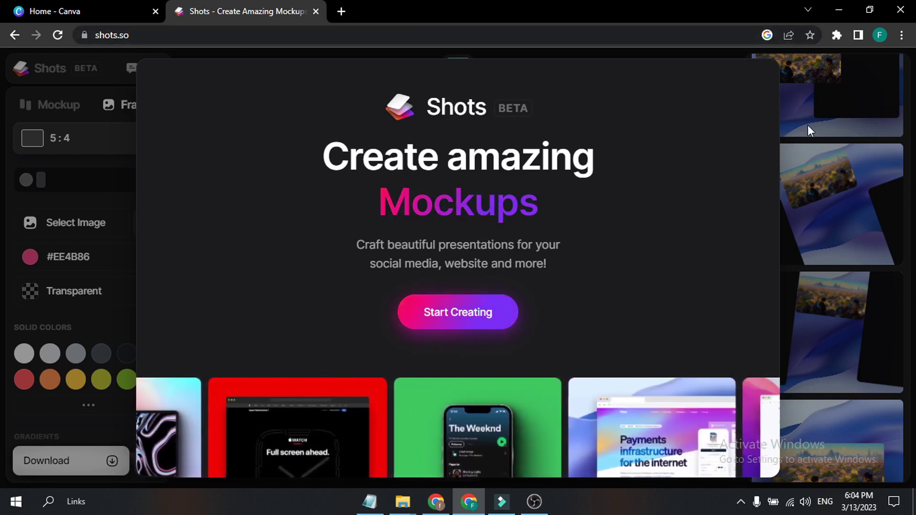
click(472, 322)
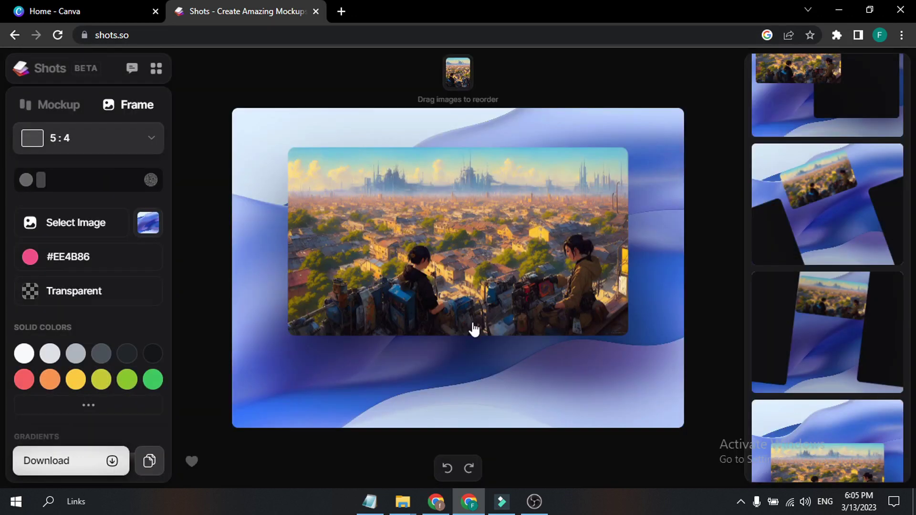